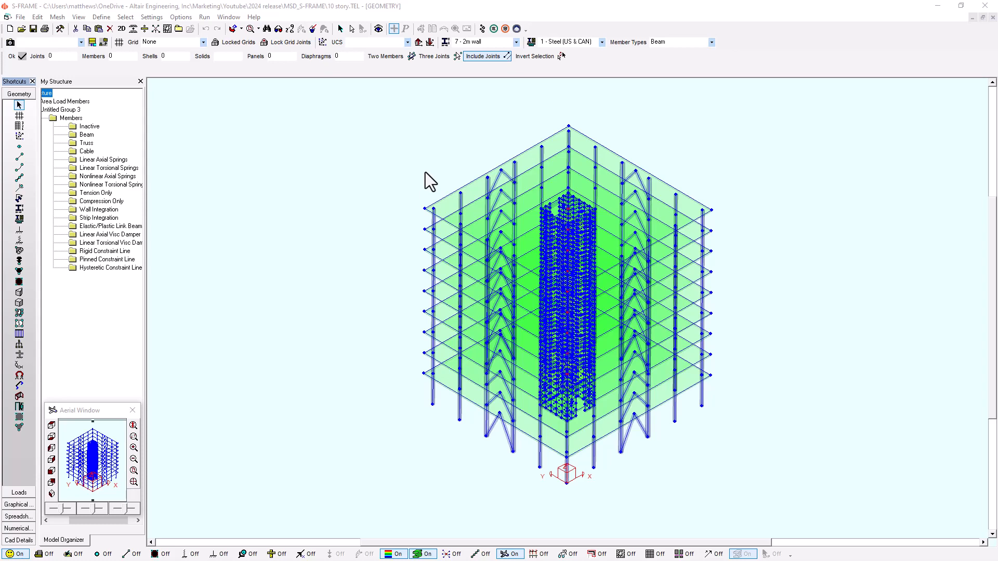
Show the graphical results as an unrendered wireframe for load combination 4 - 1.25D+1.5L+0.4W1.
click(26, 506)
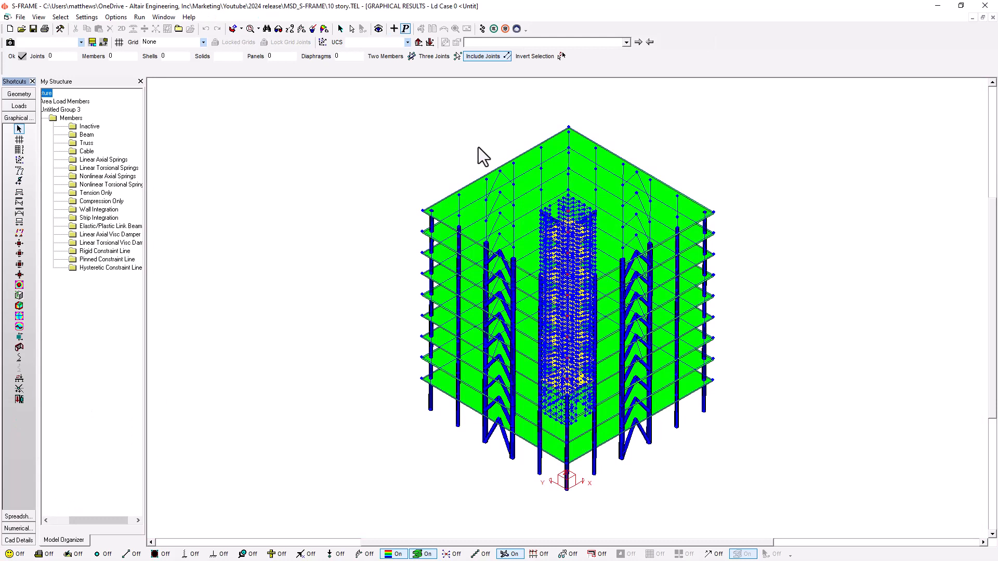
click(420, 555)
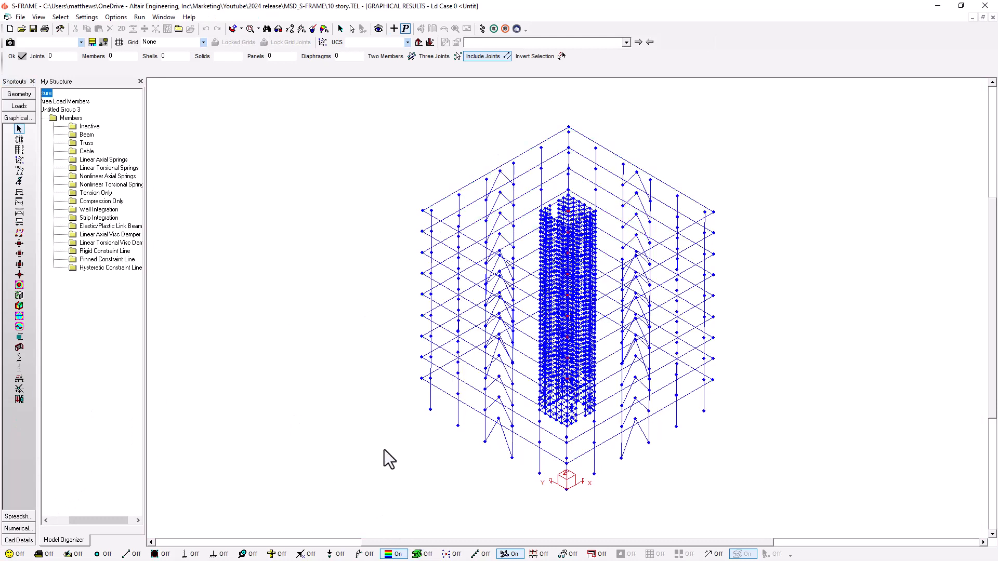
click(394, 28)
click(493, 42)
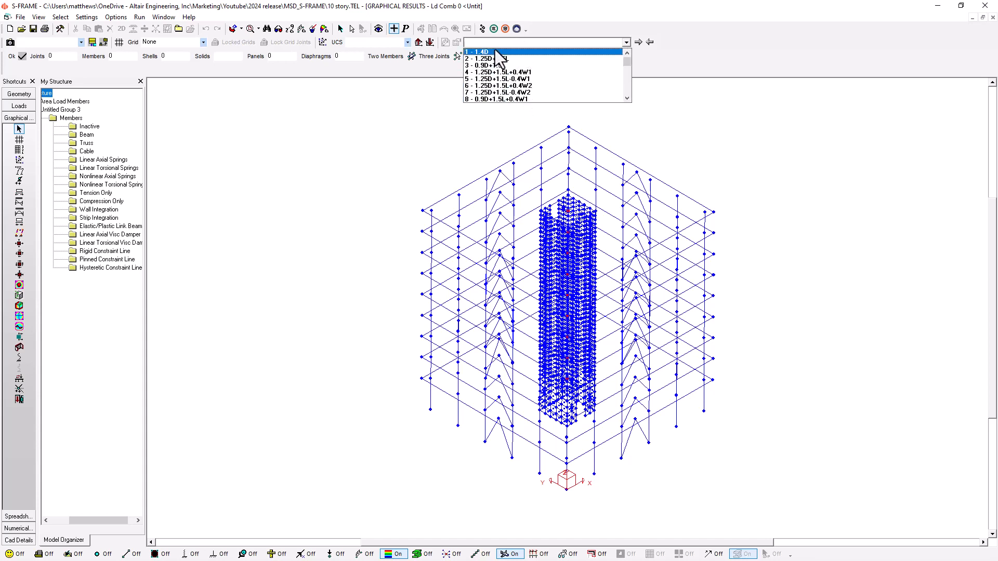
click(507, 74)
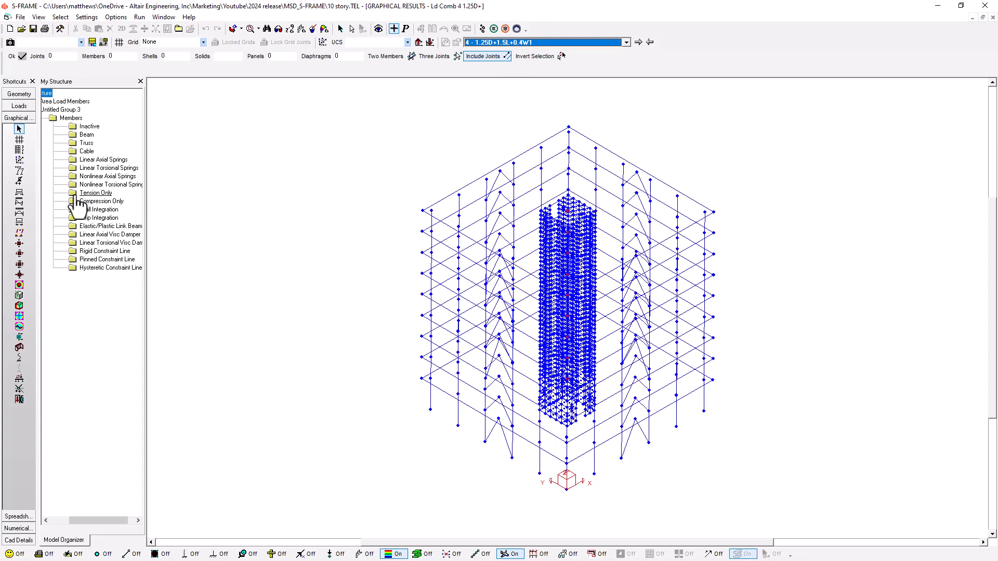
View the displaced shape, support reactions, member y-moment diagrams and Global Fx shell contours in turn for the load combination.
click(21, 171)
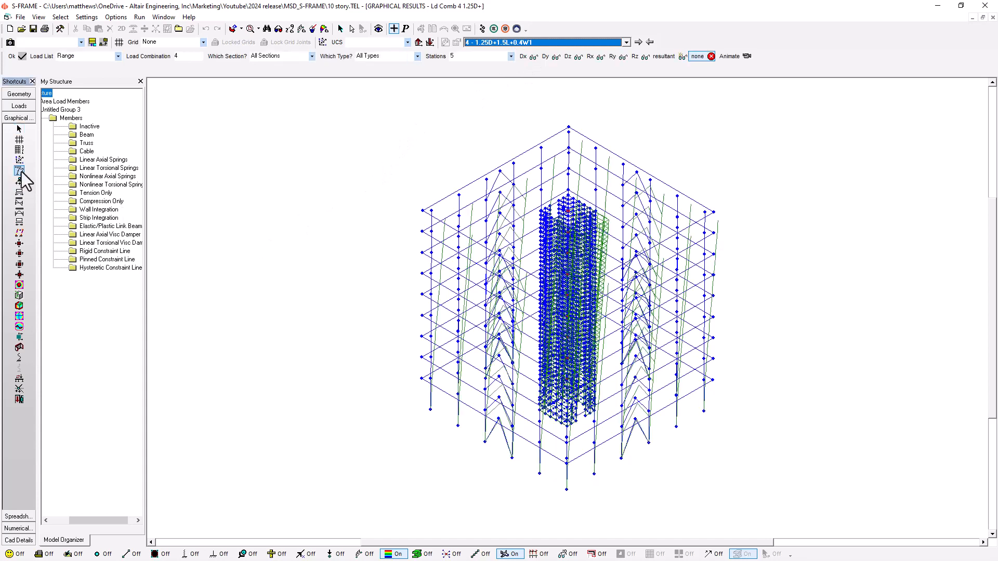
click(21, 181)
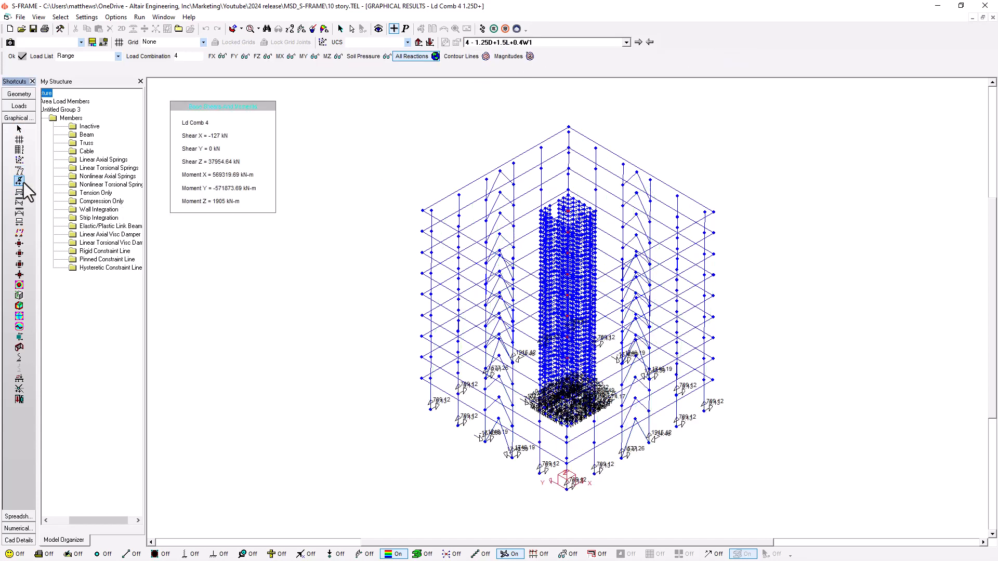
click(21, 214)
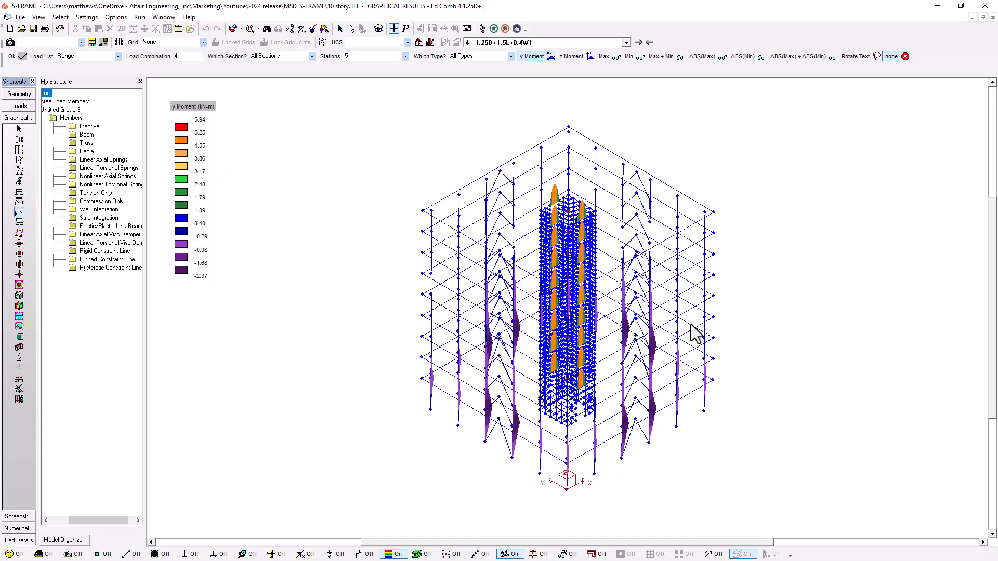
click(20, 286)
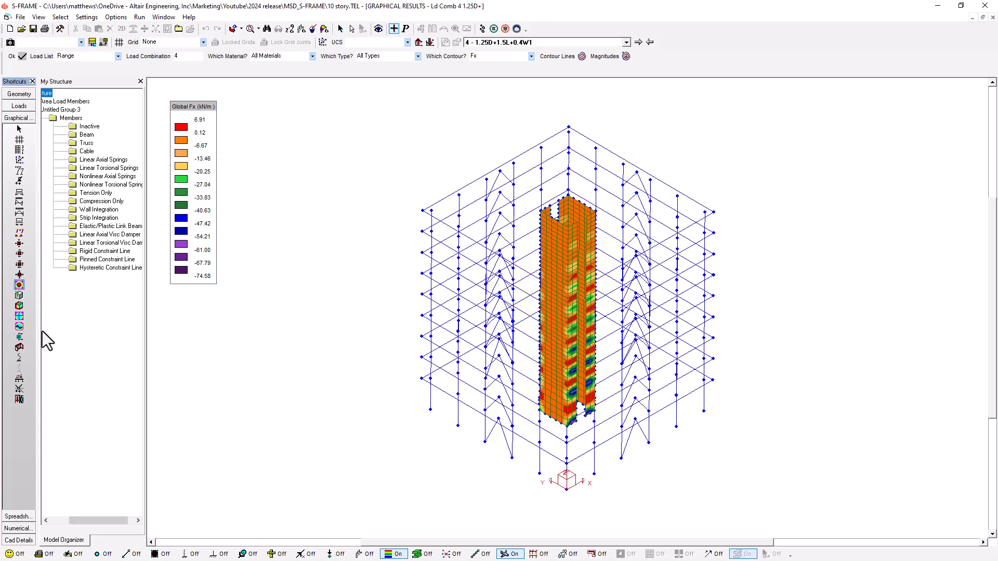
Display the global MY pier forces for load combination 12 - 1.25D+1.4W1 with only the Wall Integration members shown.
click(20, 347)
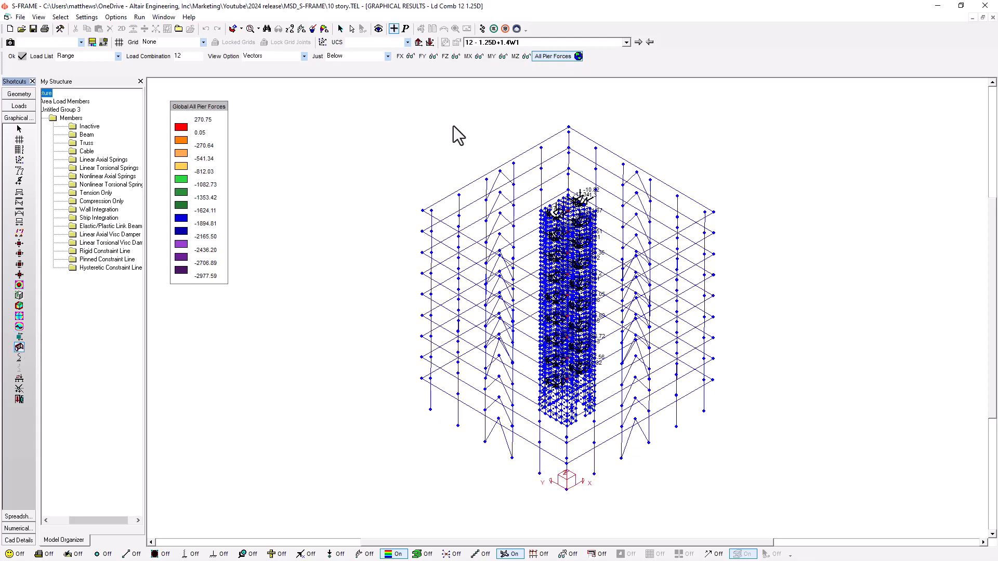
click(493, 56)
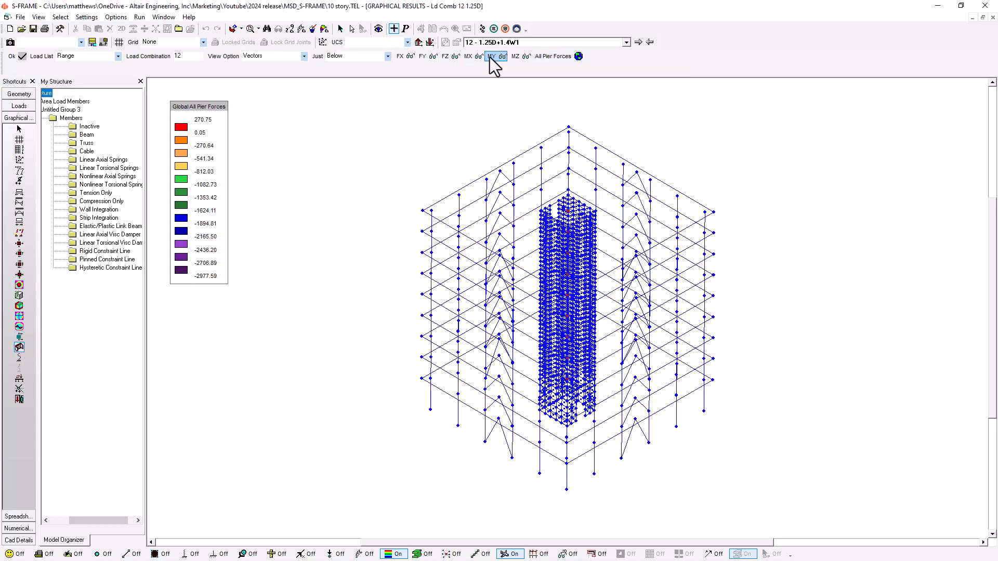
click(100, 209)
click(15, 554)
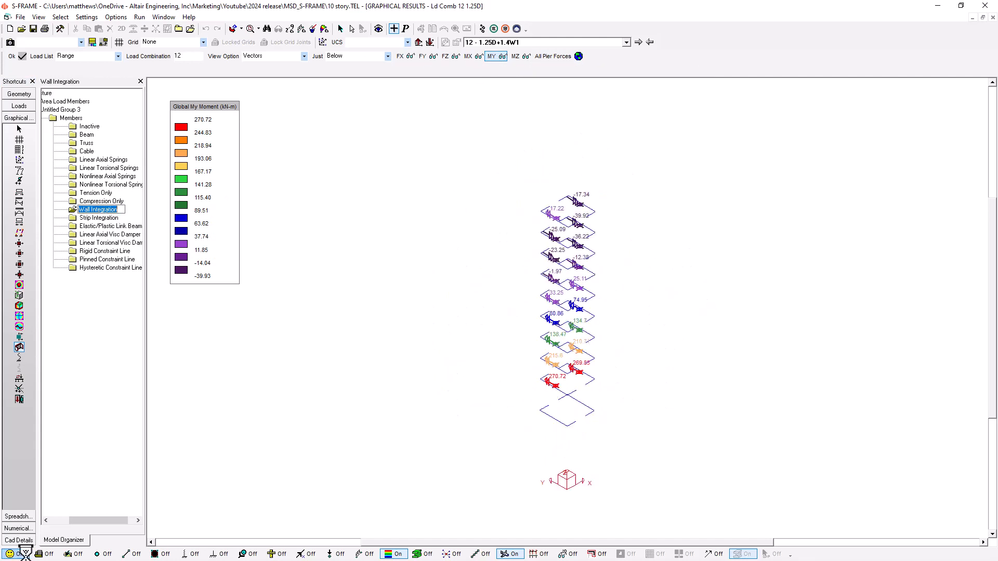
scroll(634, 259, up, 2)
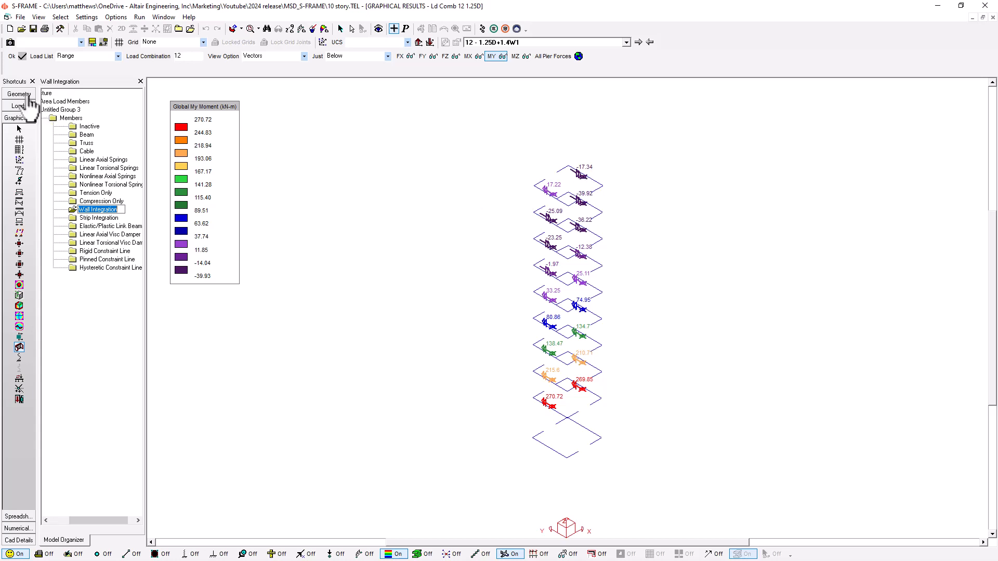
Return to the model geometry and review the local section database in the Section Properties Tool.
click(27, 95)
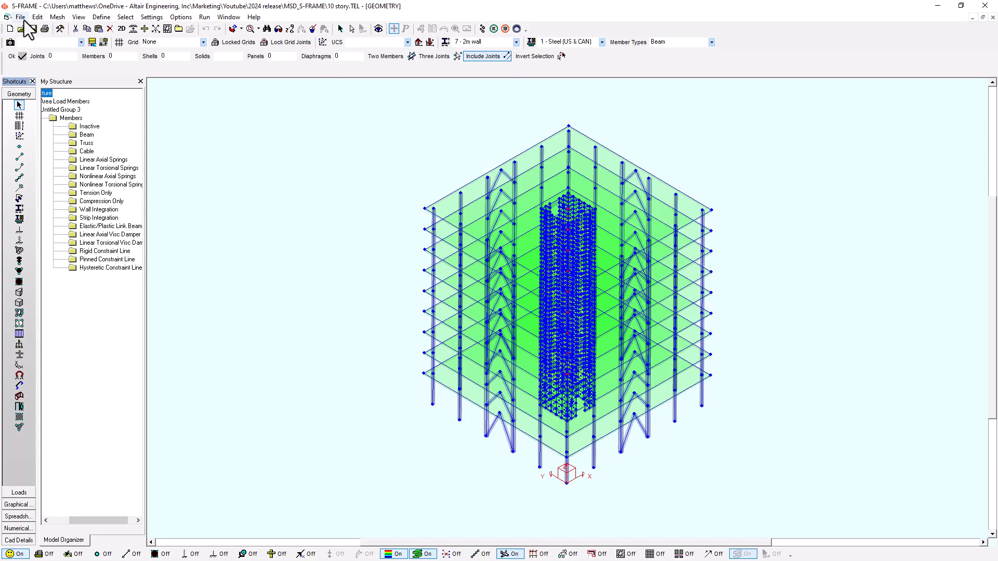
click(20, 209)
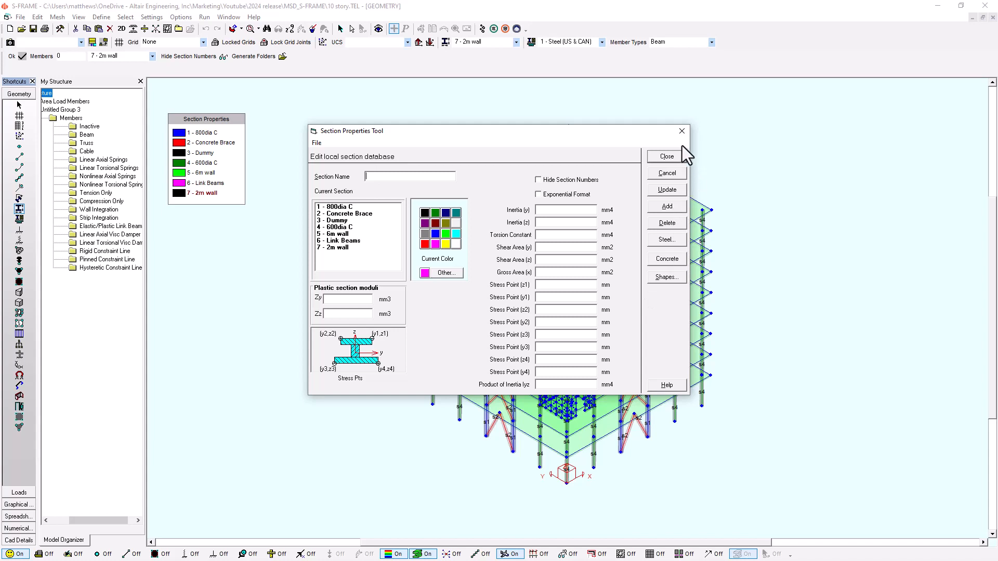
click(681, 131)
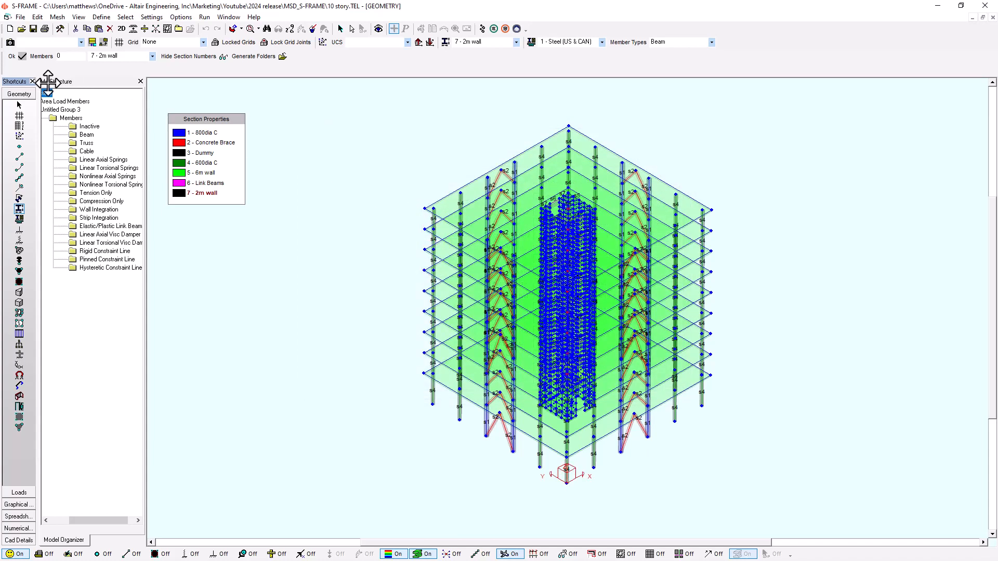
Export the model to Access format as 10 story.MDB, replacing the existing file.
click(21, 17)
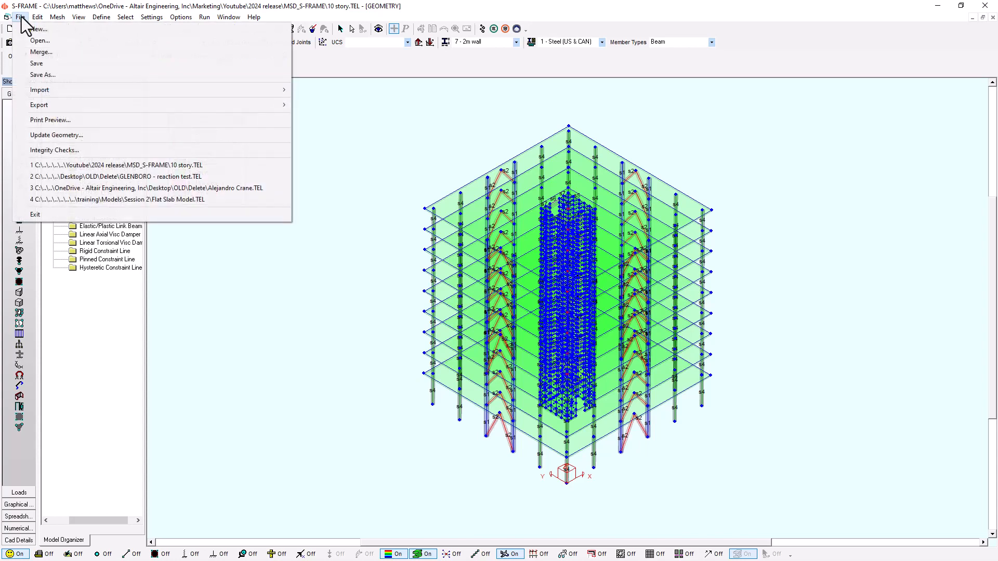
mouse_move(83, 105)
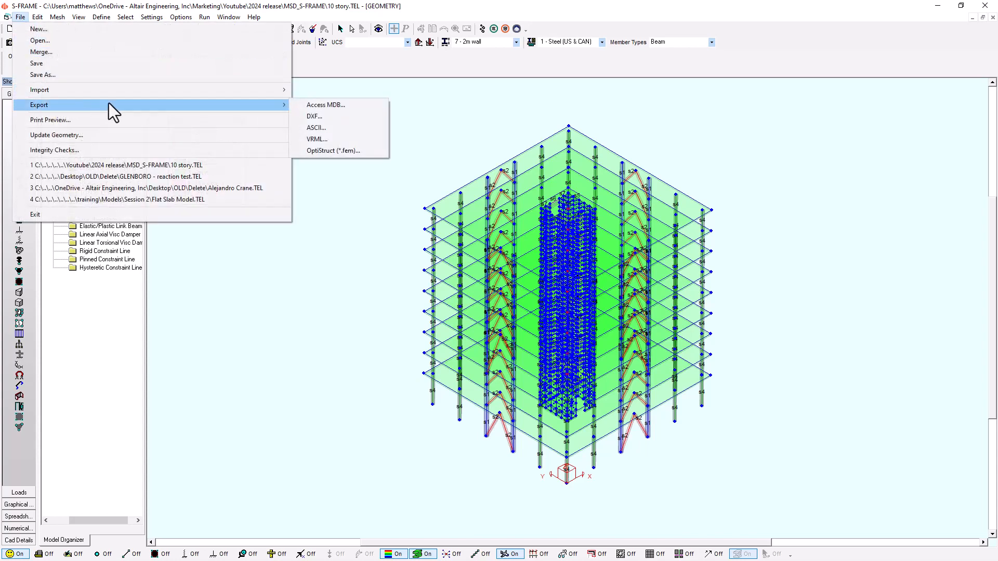
click(318, 106)
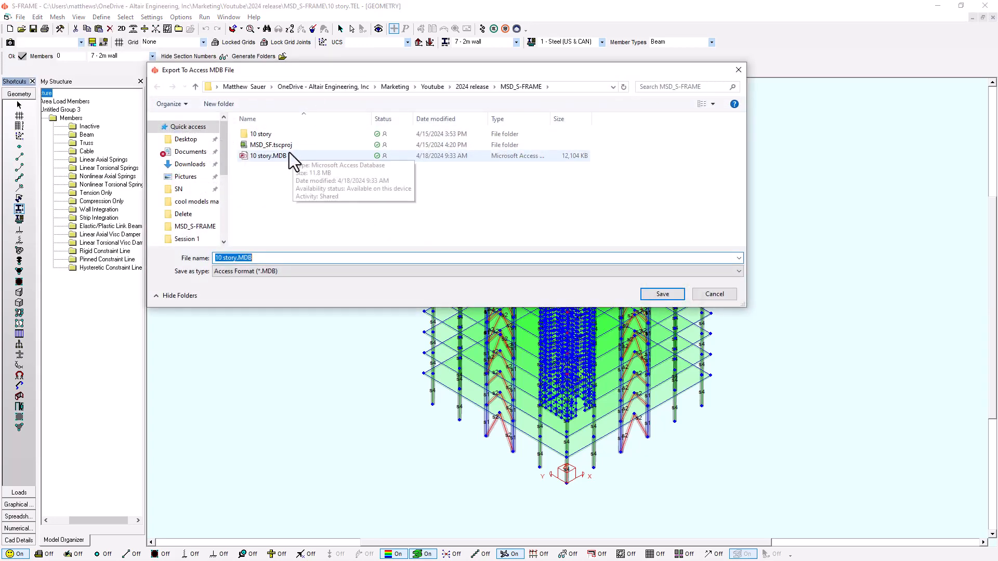
click(675, 299)
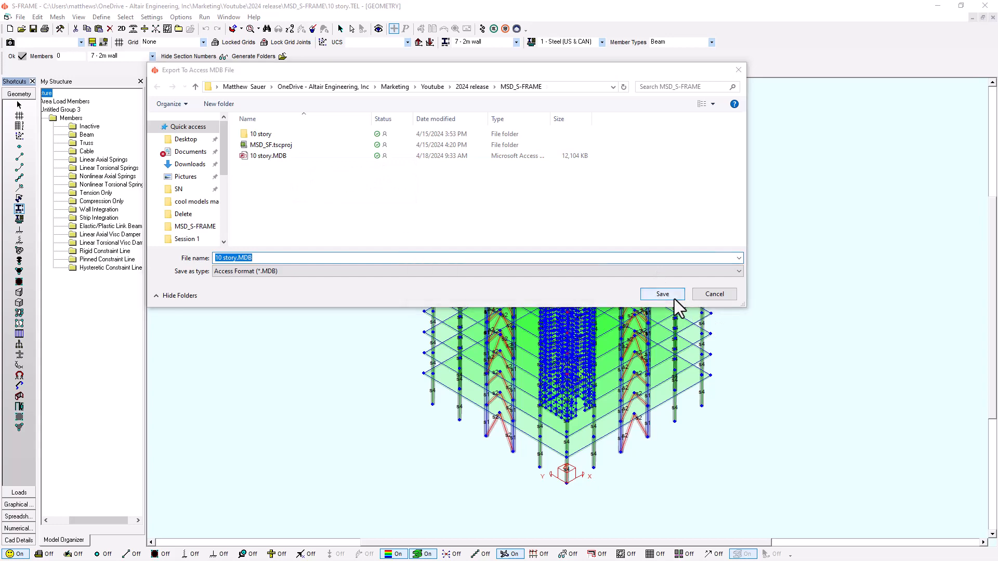
click(540, 289)
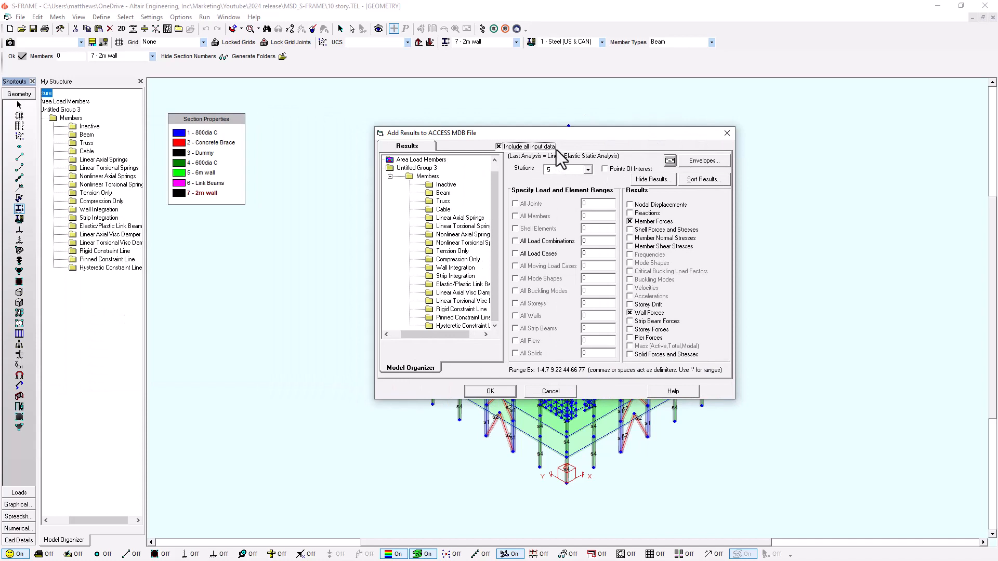
Include all load combinations and pier forces in the Access export results and run the export.
drag(563, 136, 503, 139)
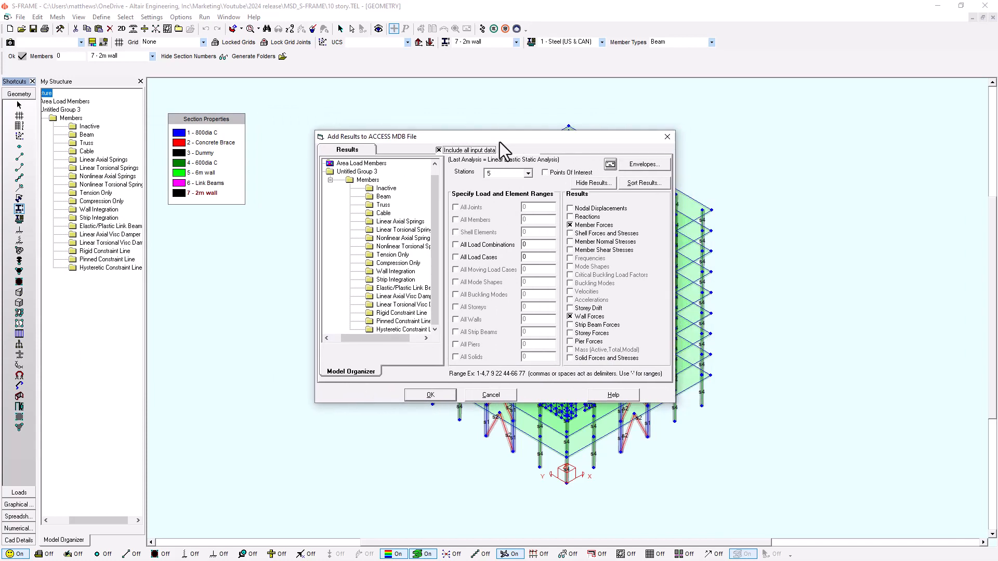
click(481, 247)
click(598, 342)
drag(550, 137, 260, 150)
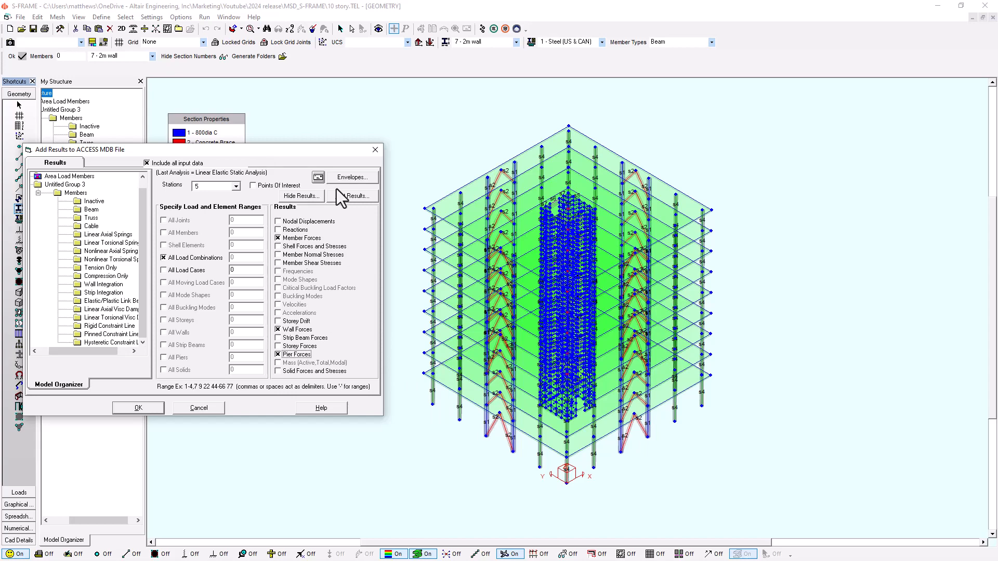
drag(295, 148, 628, 135)
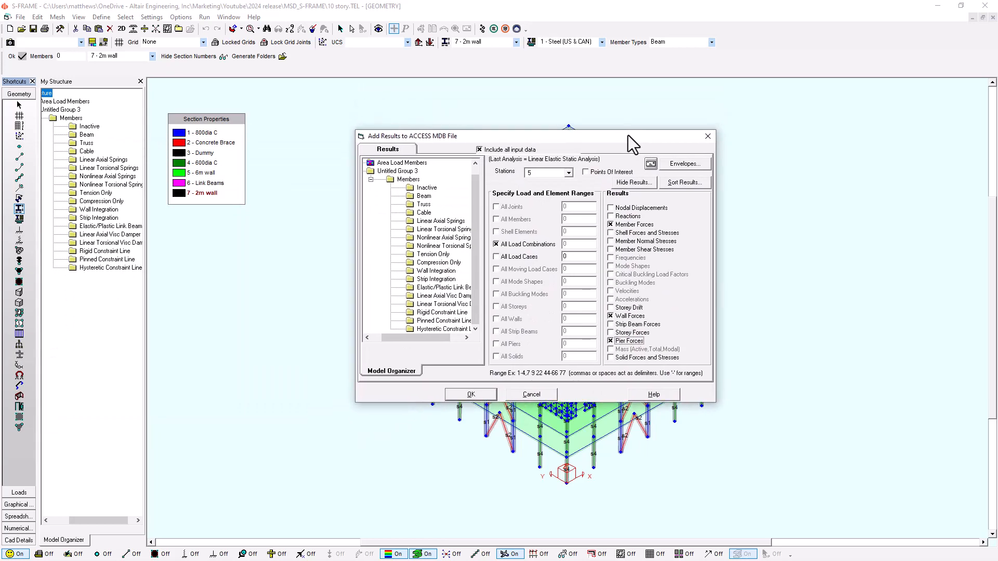
click(471, 394)
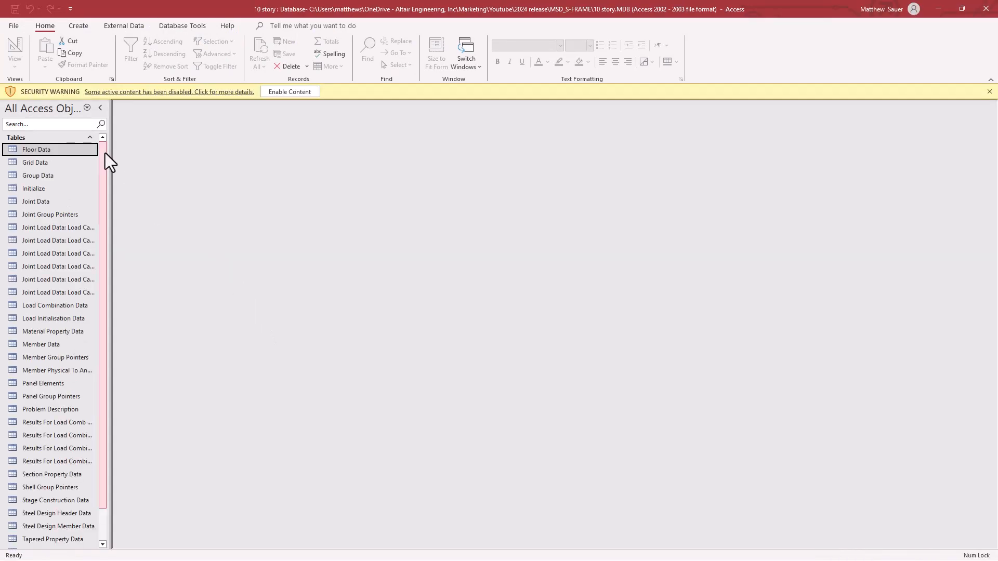
In Access, enable the content of 10 story.MDB and inspect its Load Case 8 joint load, analytical member end force and pier force tables.
drag(111, 151, 187, 152)
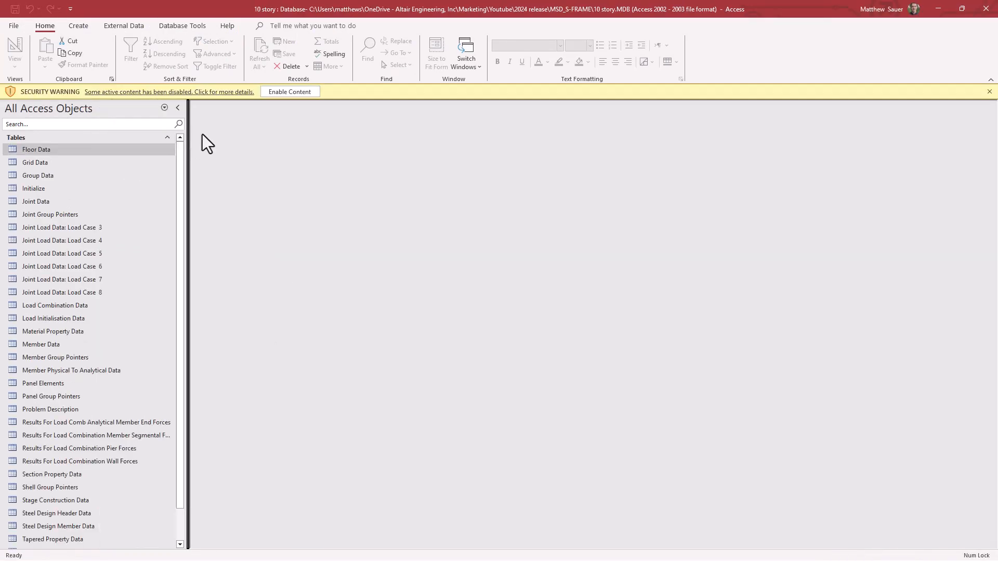
click(314, 92)
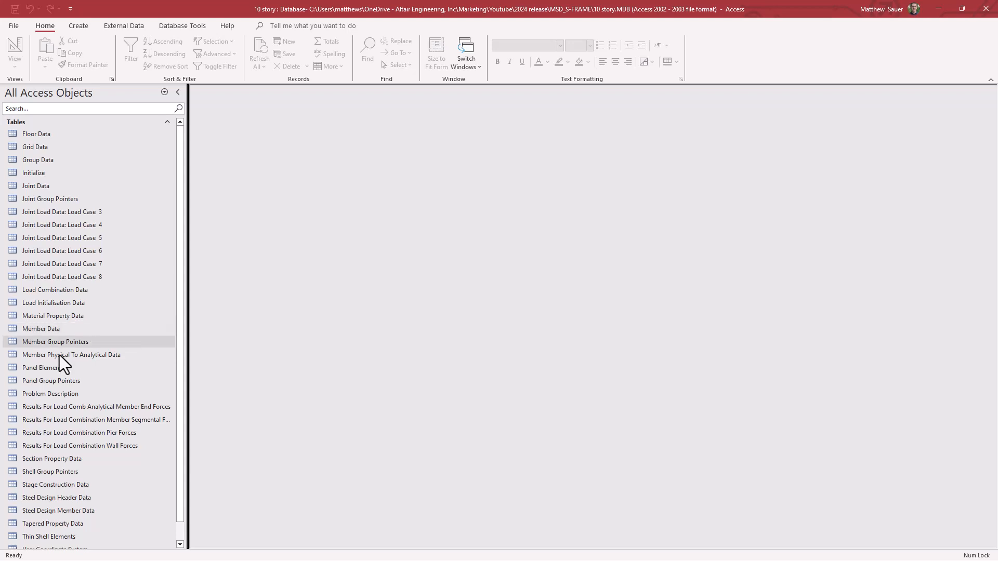
scroll(99, 408, down, 1)
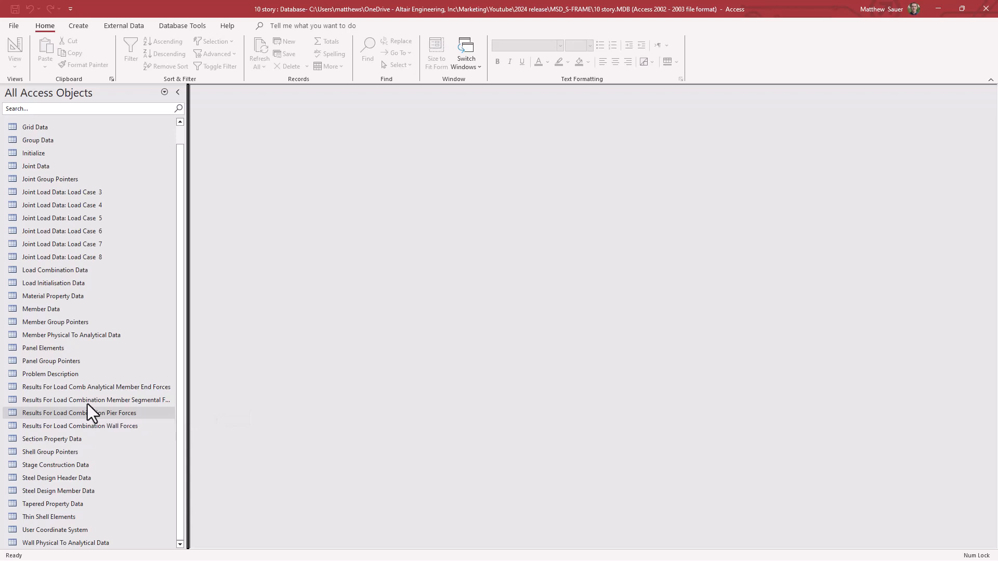
double_click(67, 258)
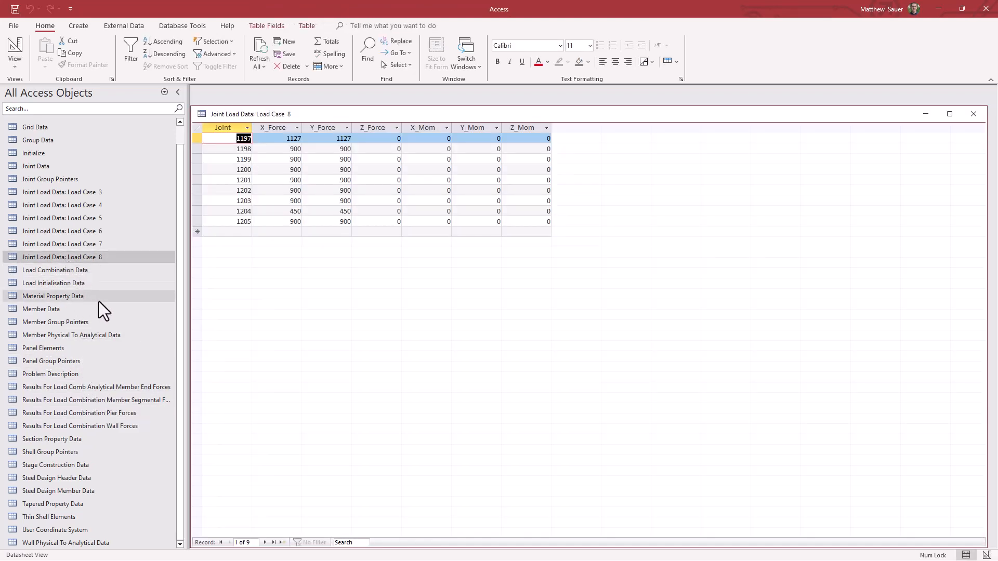
double_click(88, 392)
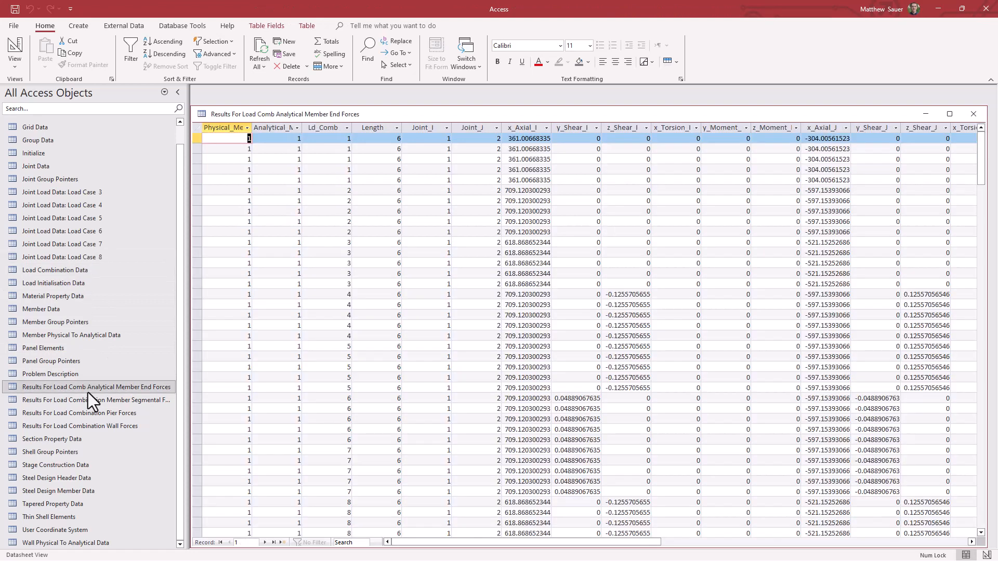
double_click(91, 414)
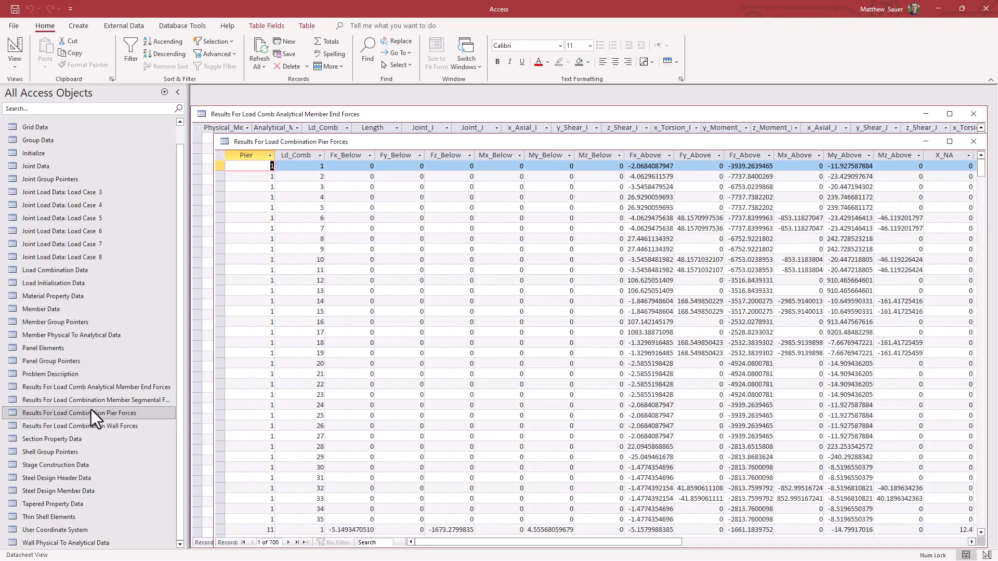
click(986, 9)
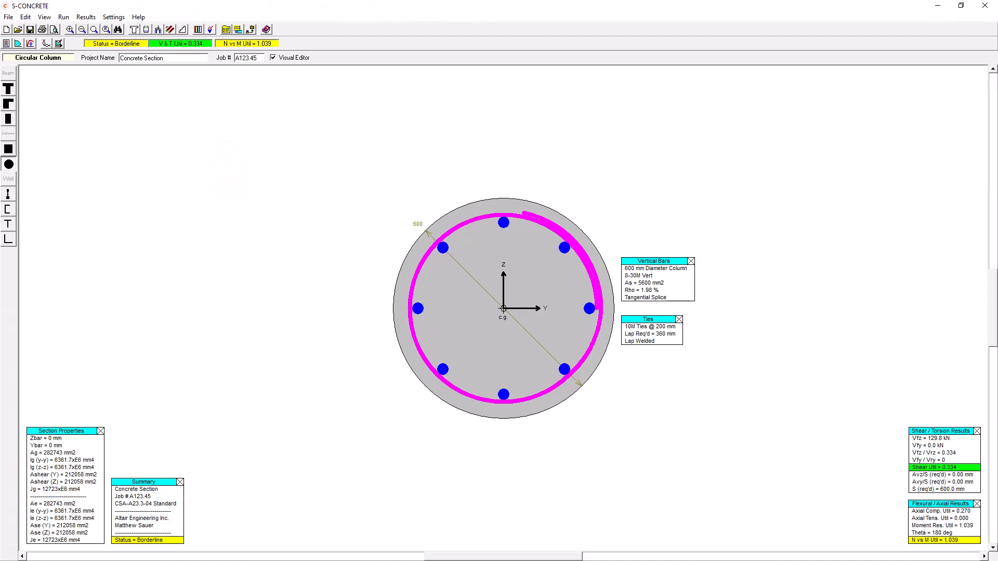
Switch to S-CONCRETE and launch the Multistory Designer to set the import options for 10 story.MDB.
click(63, 18)
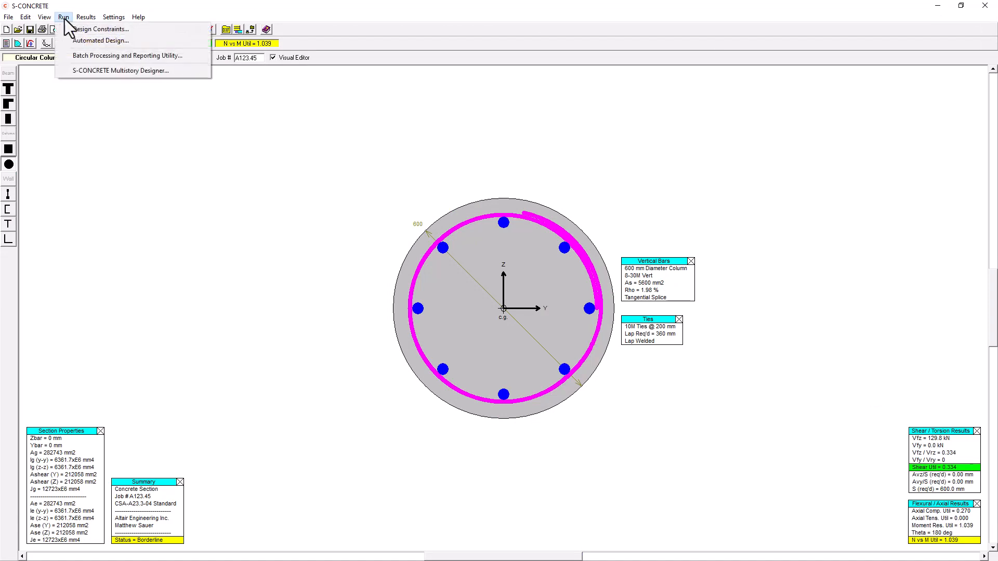
click(91, 73)
drag(701, 101, 649, 104)
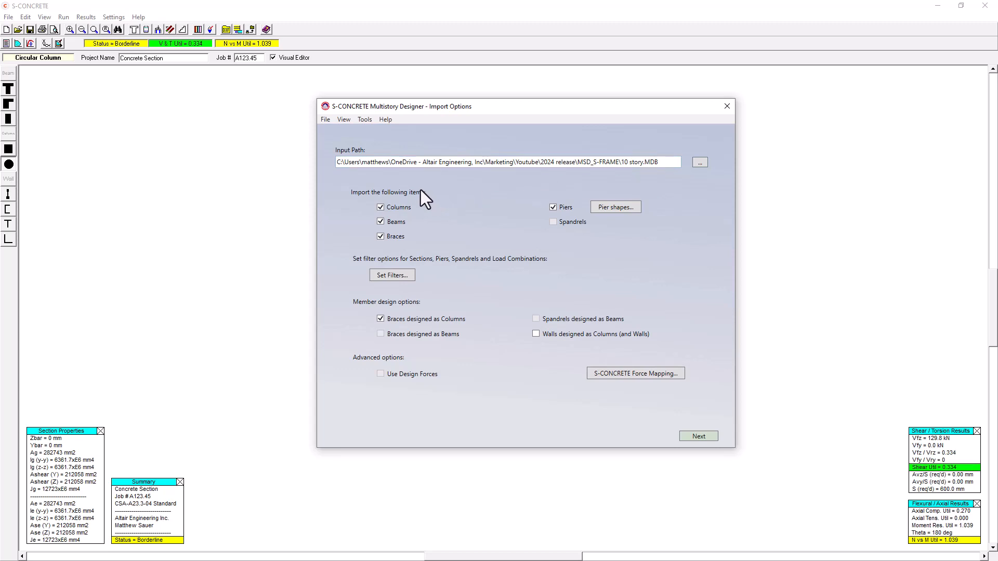
Check the calculated pier shapes, then enable custom group assignments in the S-FRAME Pier Group Manager with a new group named East Pier.
click(615, 208)
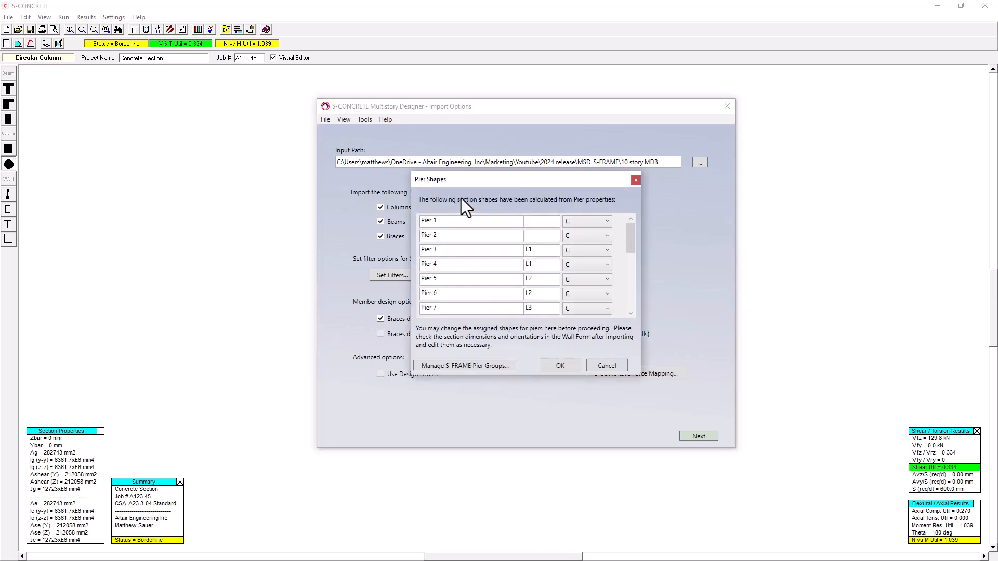
scroll(509, 252, down, 4)
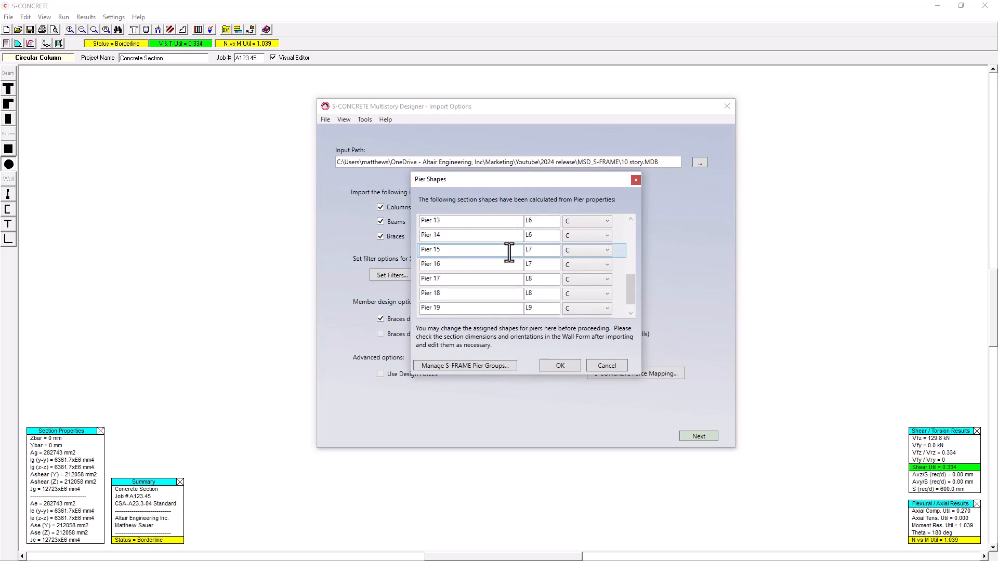
scroll(509, 258, down, 1)
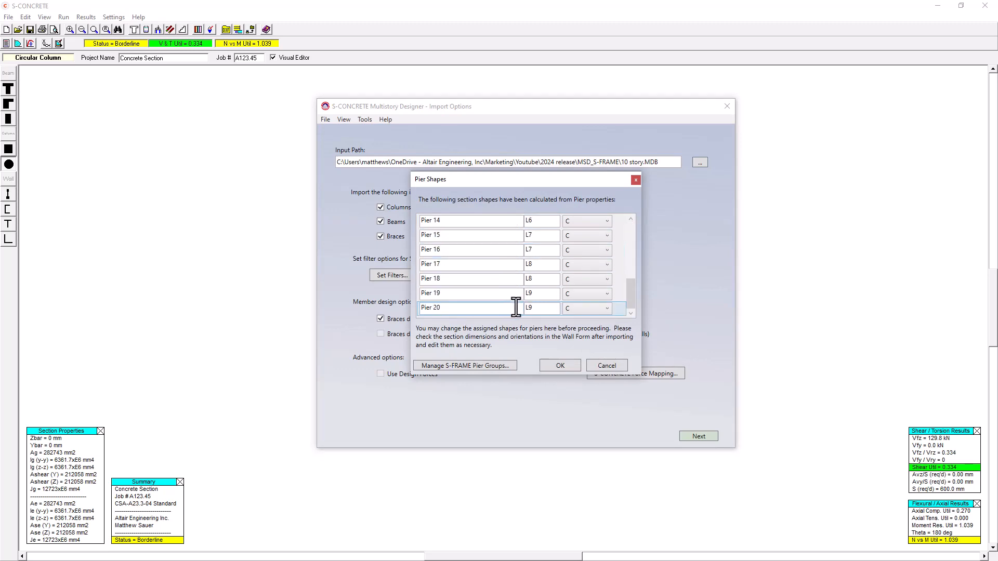
scroll(516, 307, up, 5)
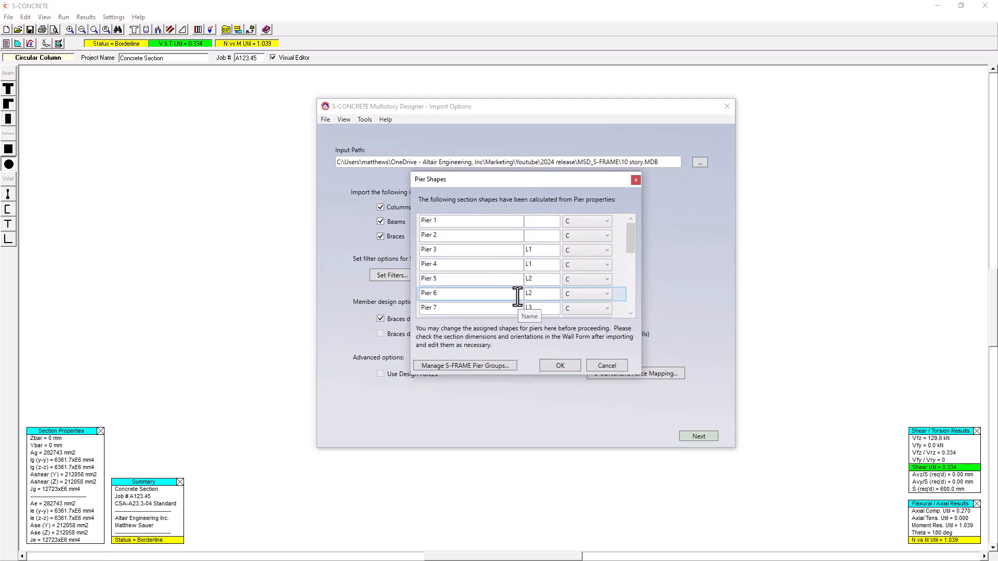
click(483, 366)
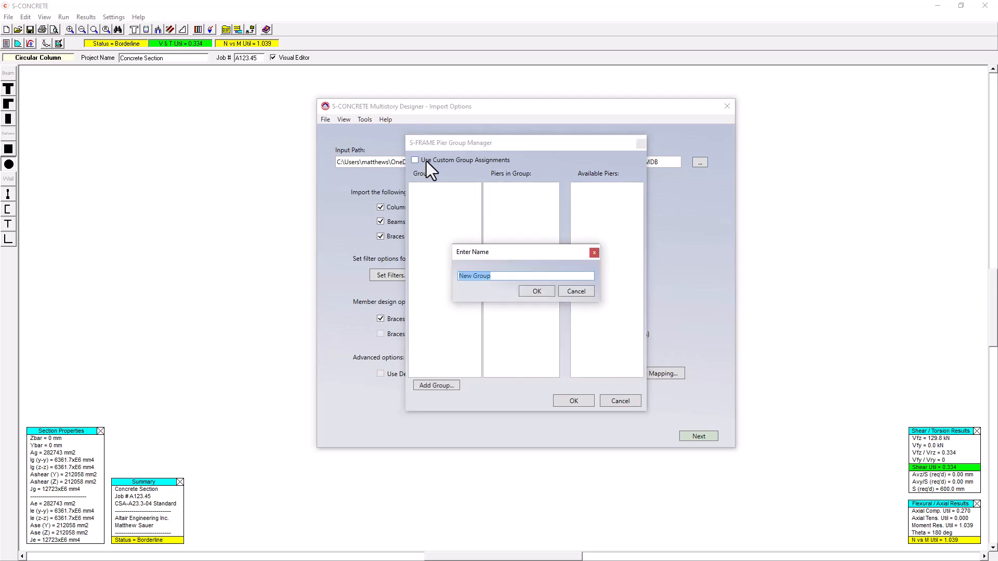
text(East Pier)
key(Return)
click(426, 161)
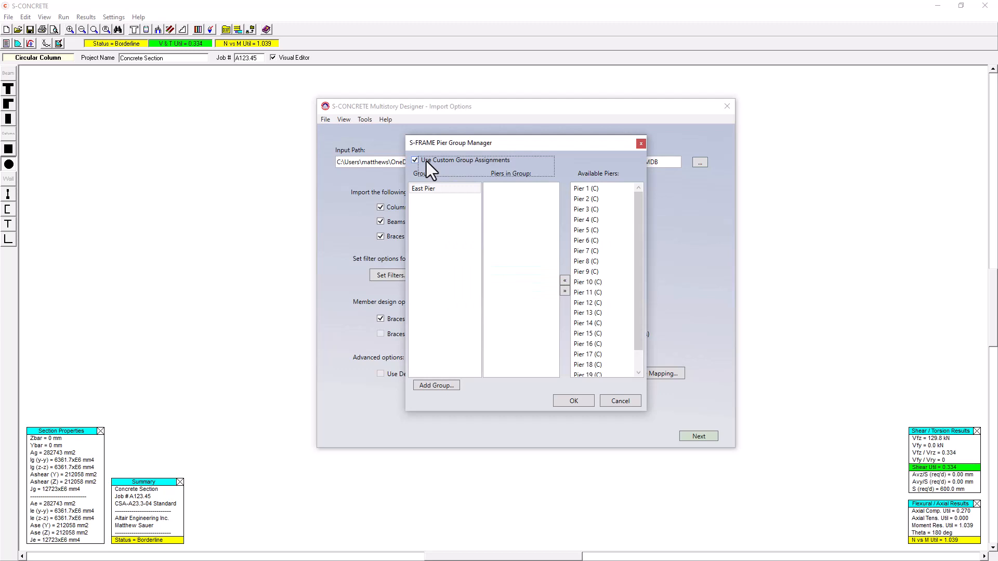
Assign the odd-numbered piers, Pier 1 through Pier 19, to the East Pier group.
click(468, 191)
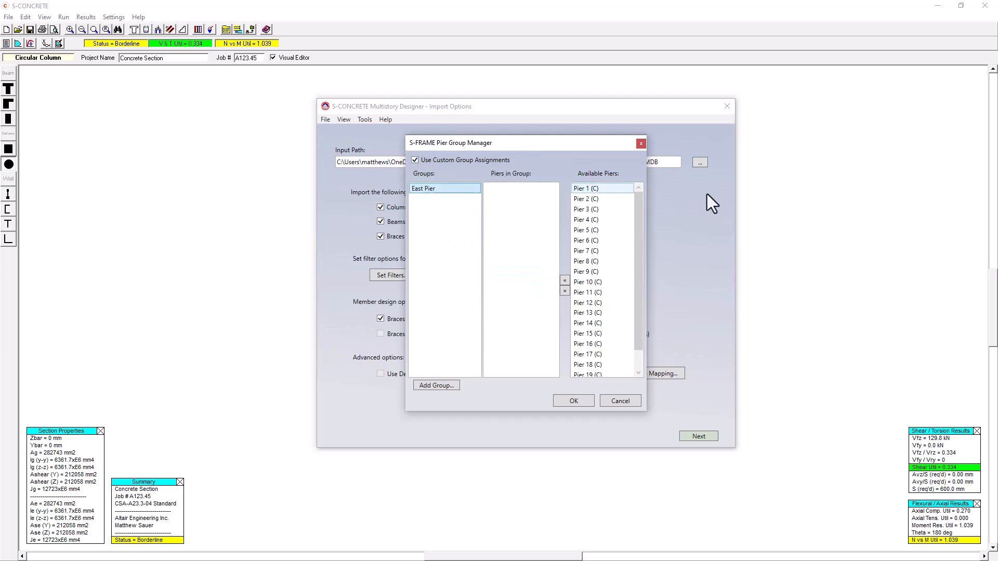
click(614, 189)
ctrl+click(606, 209)
ctrl+click(598, 230)
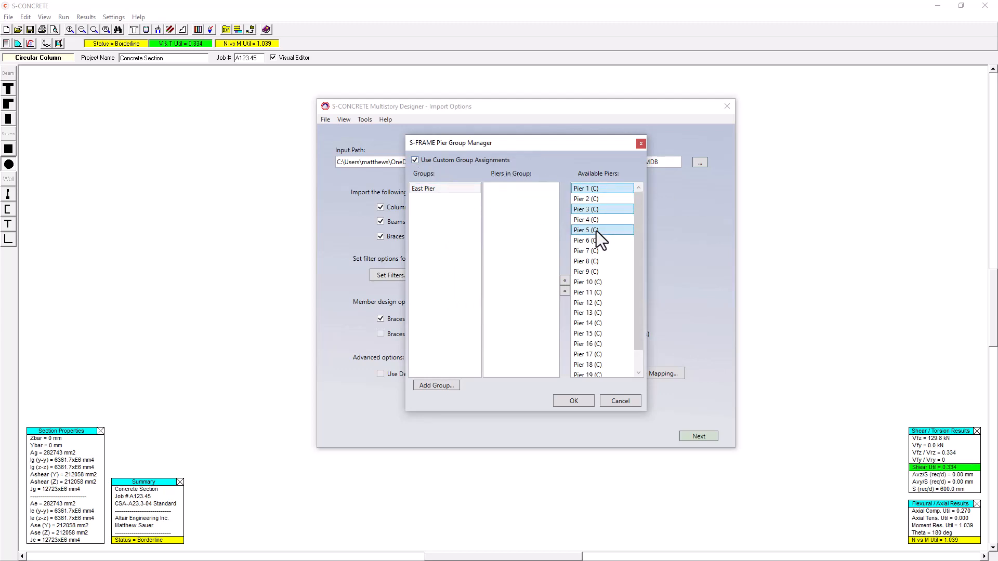
ctrl+click(598, 252)
ctrl+click(598, 271)
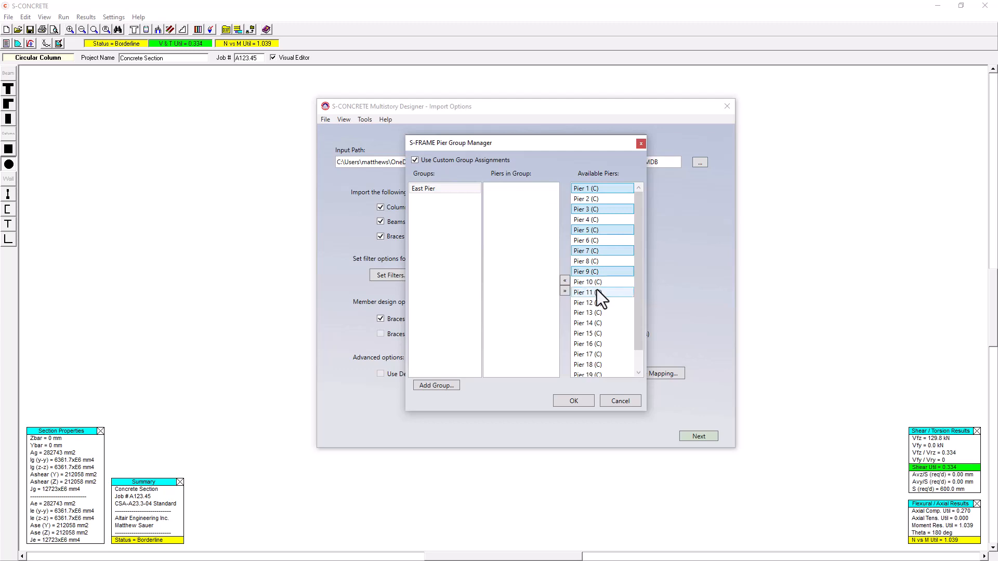
ctrl+click(597, 290)
ctrl+click(597, 314)
ctrl+click(600, 333)
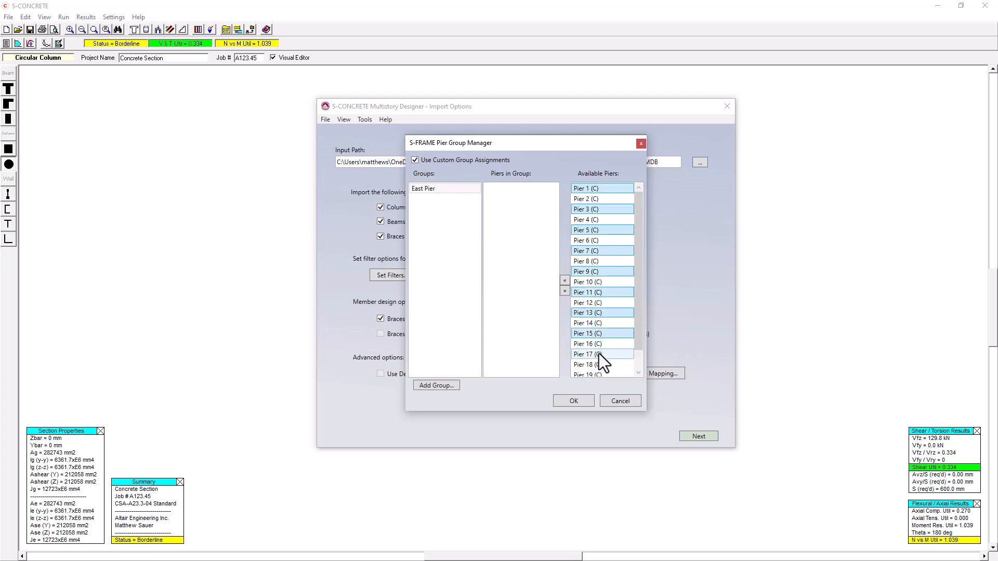
ctrl+click(598, 354)
ctrl+click(598, 374)
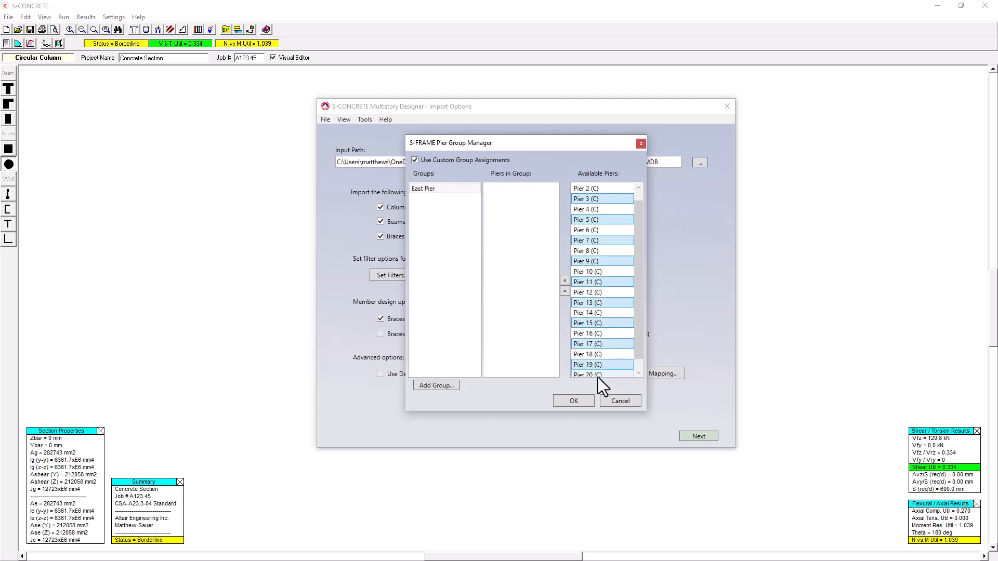
click(566, 282)
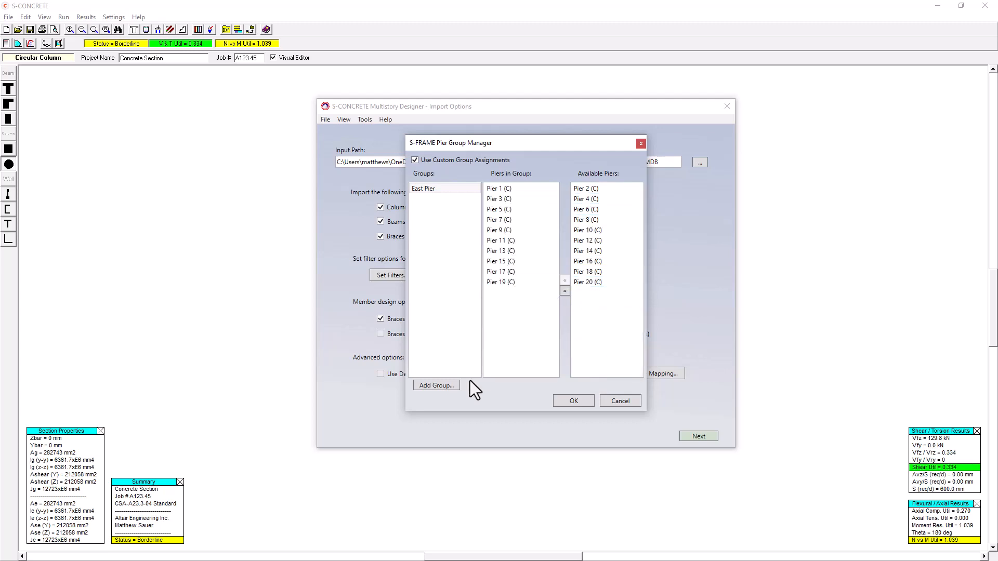
Add a West Pier group containing the even-numbered piers, Pier 2 through Pier 20, and accept the pier groups and shapes.
click(450, 386)
text(West Pier)
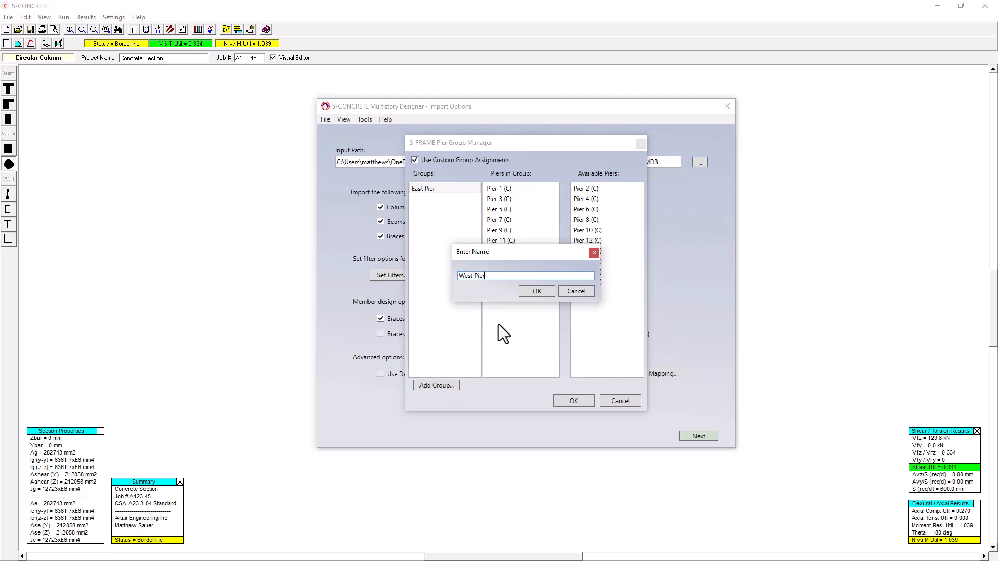
key(Return)
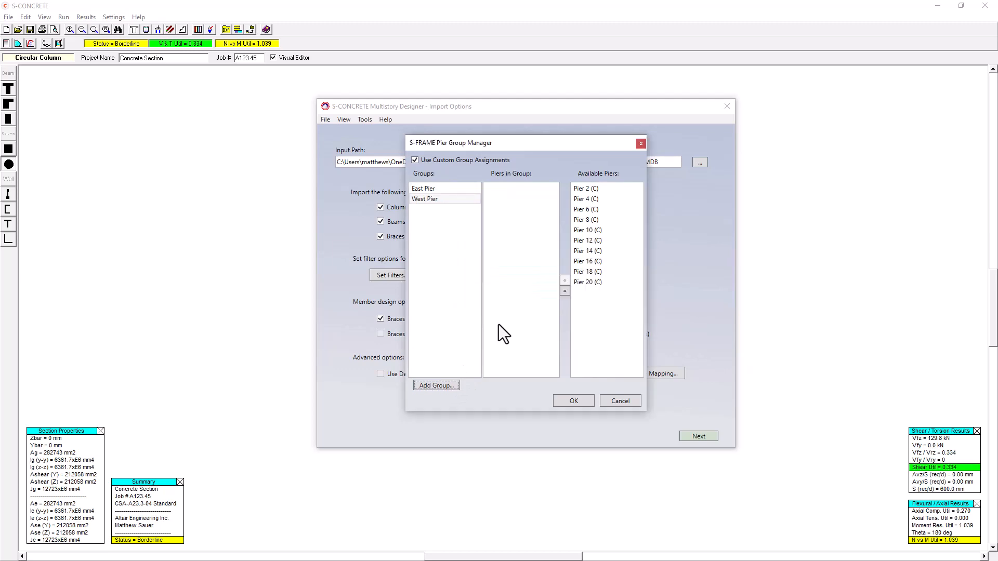
click(584, 188)
shift+click(587, 284)
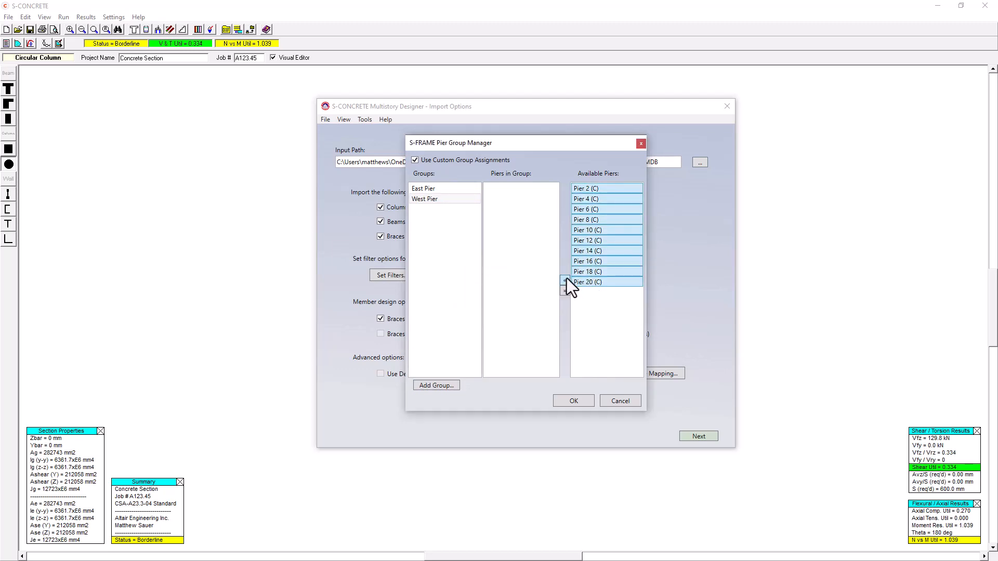
click(566, 281)
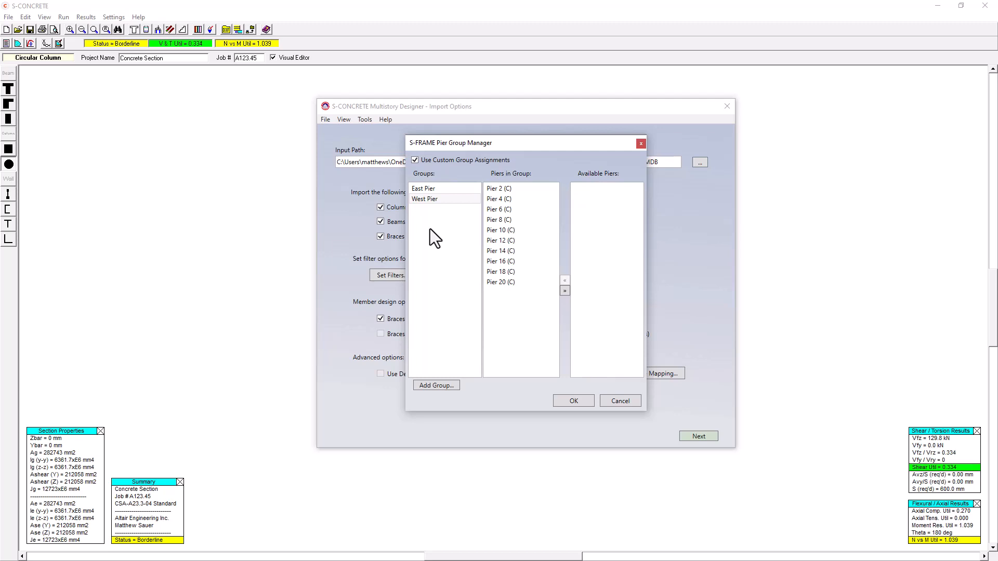
click(587, 401)
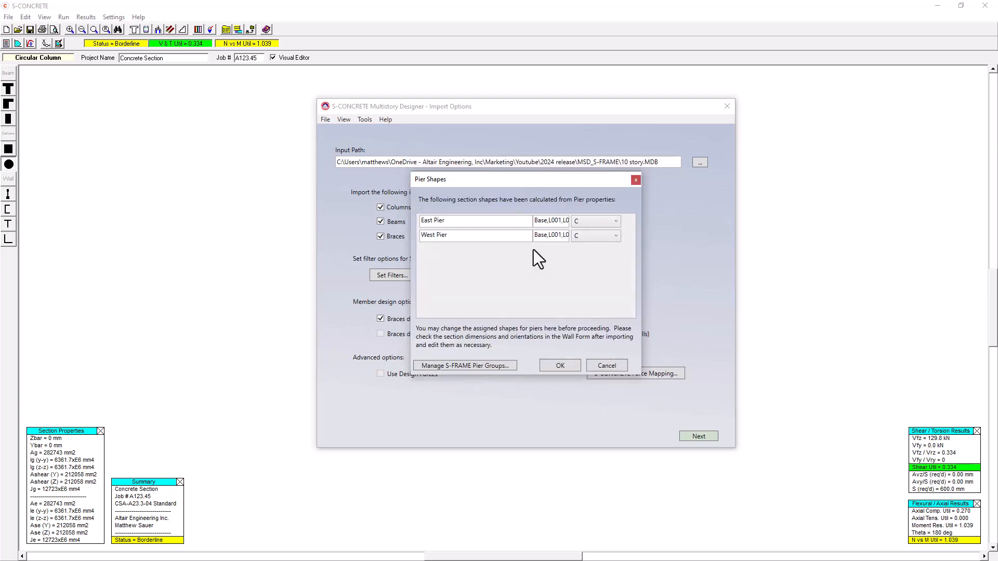
click(558, 366)
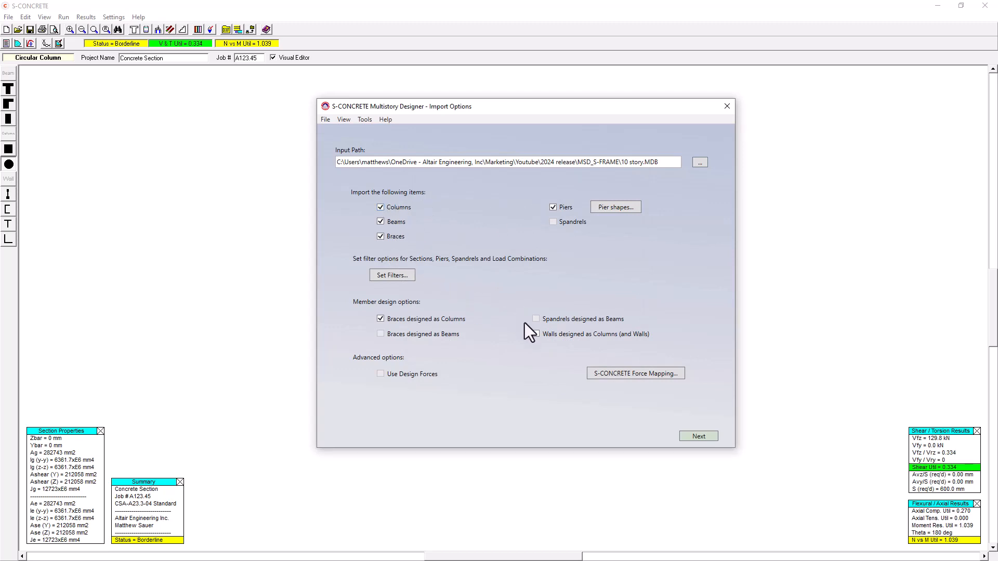
Exclude the Concrete Brace-6 section in the import filters and proceed to the project concrete design standards.
click(387, 275)
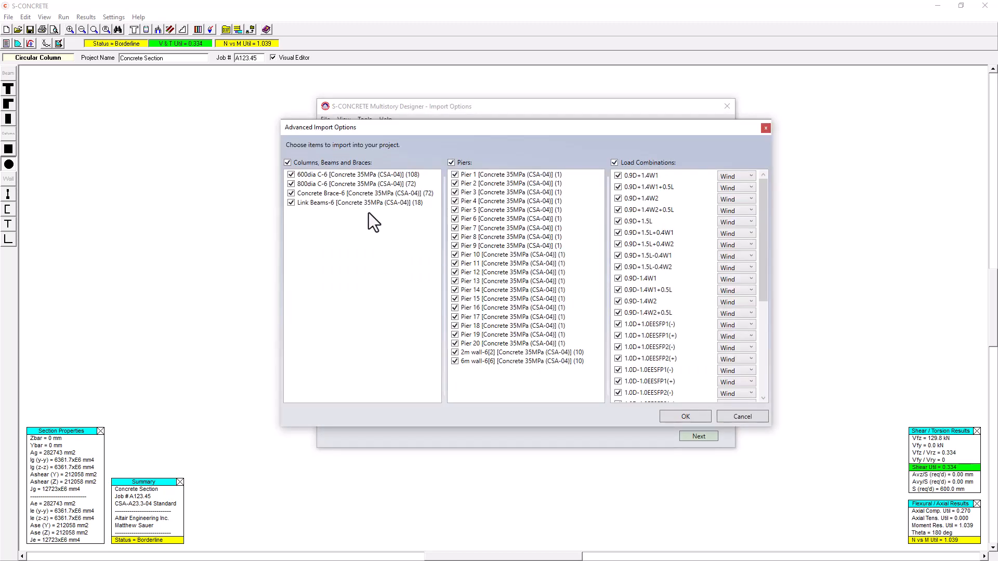
click(290, 194)
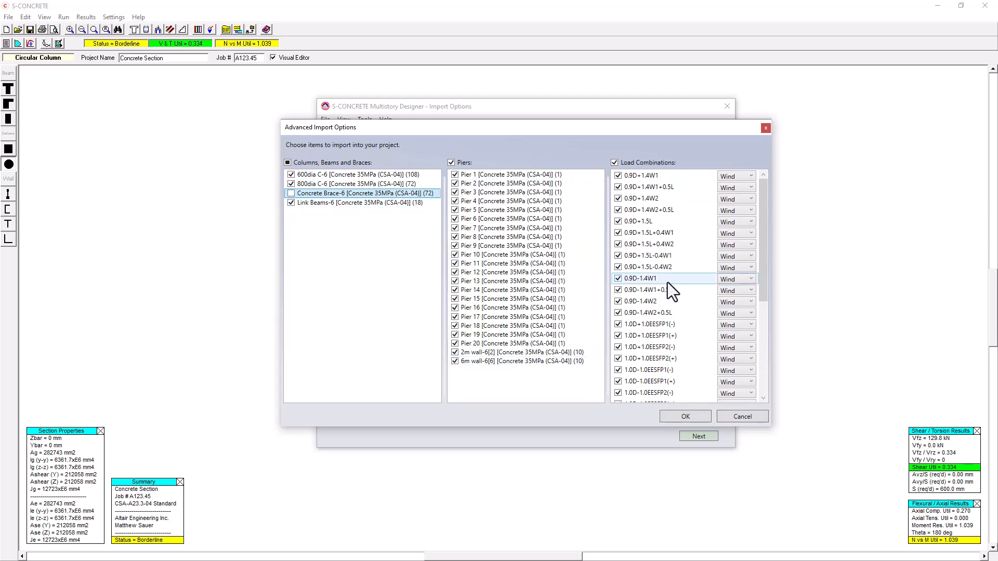
click(740, 179)
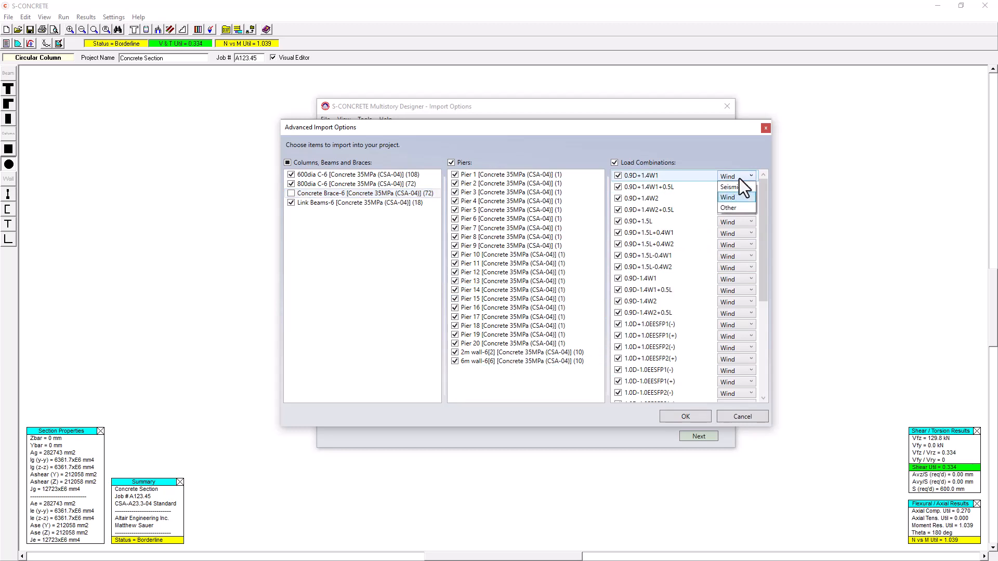
click(740, 179)
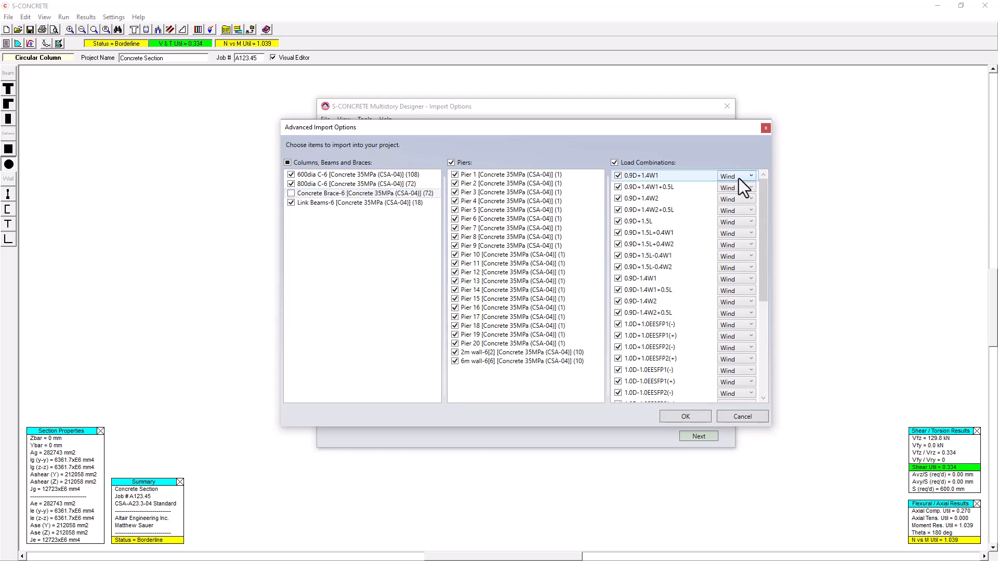
click(692, 417)
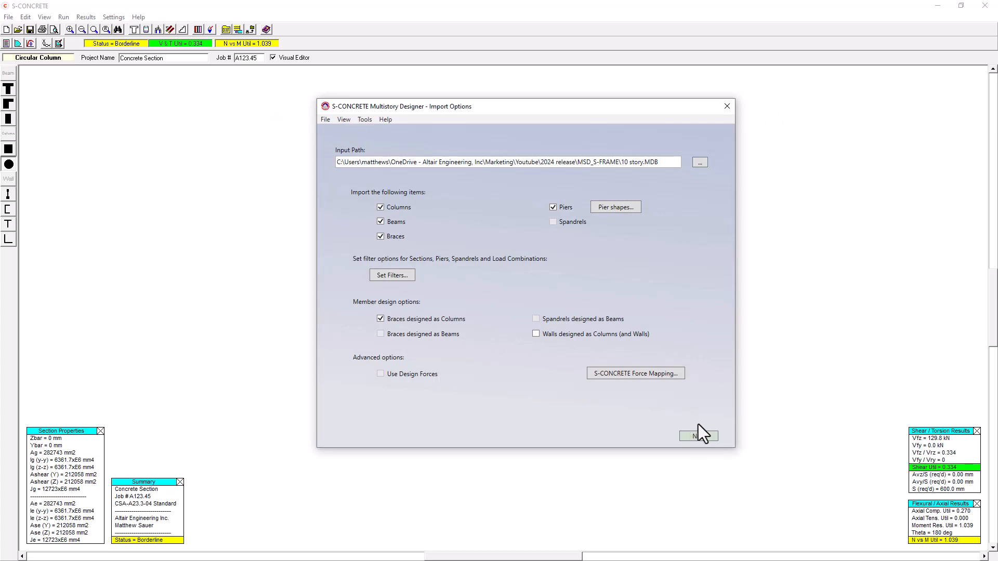
click(699, 436)
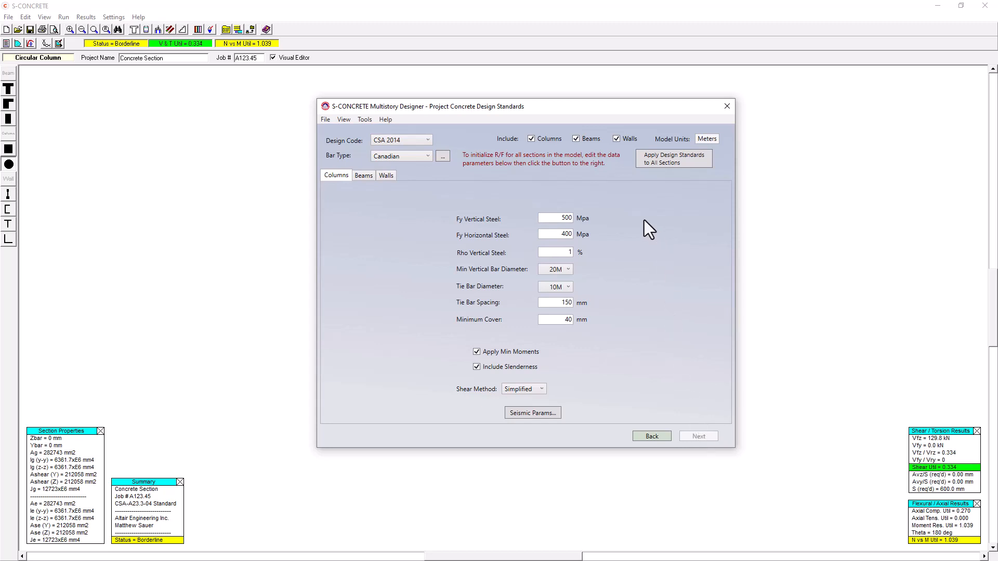
Set the design code to CSA 2019 and the walls' minimum vertical bar diameter to 25M.
click(406, 139)
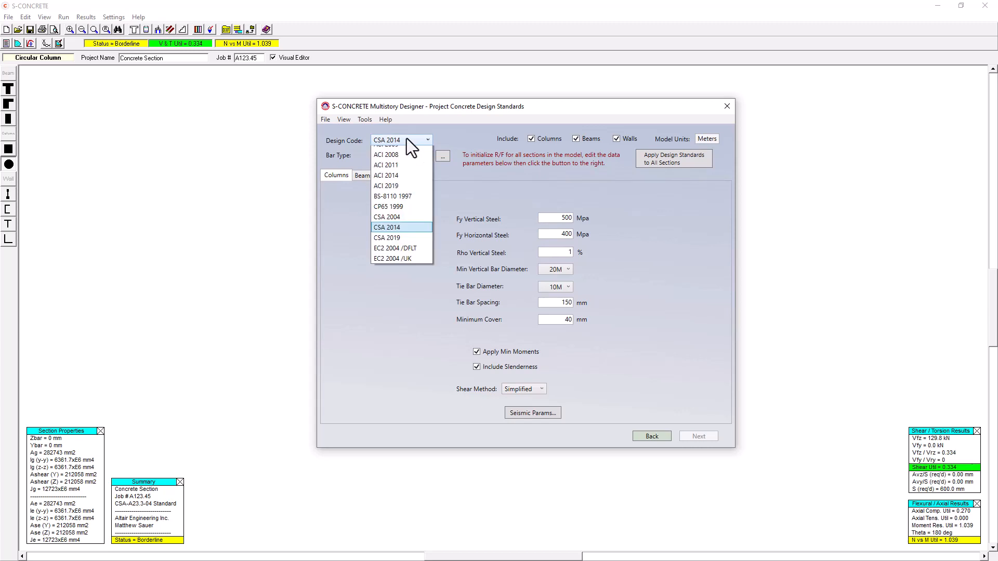
click(396, 256)
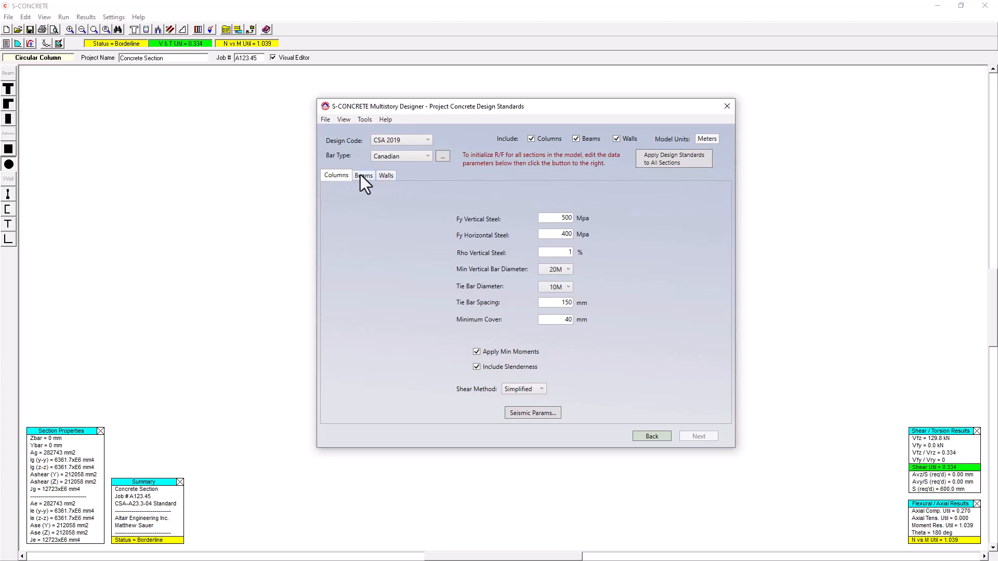
click(386, 176)
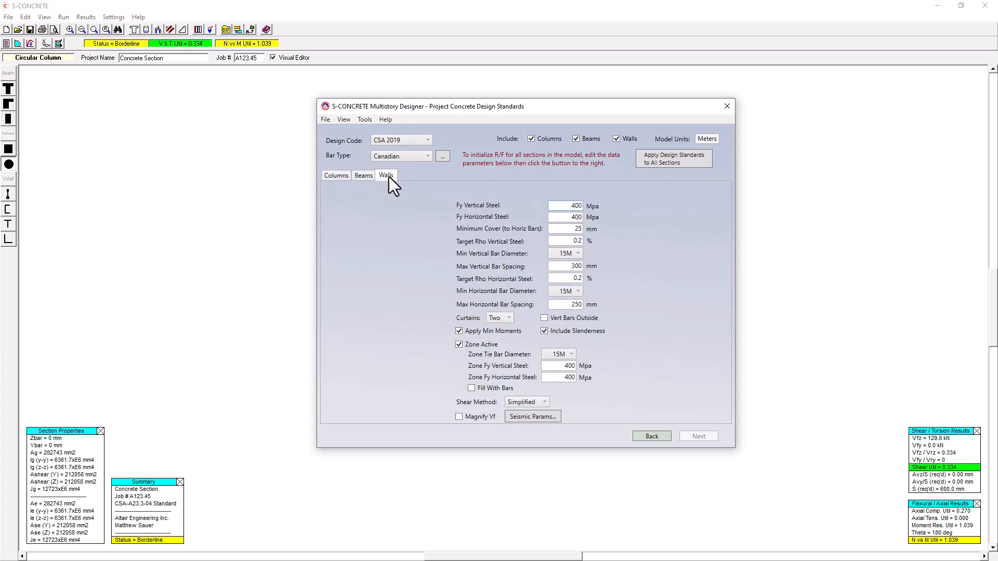
click(566, 253)
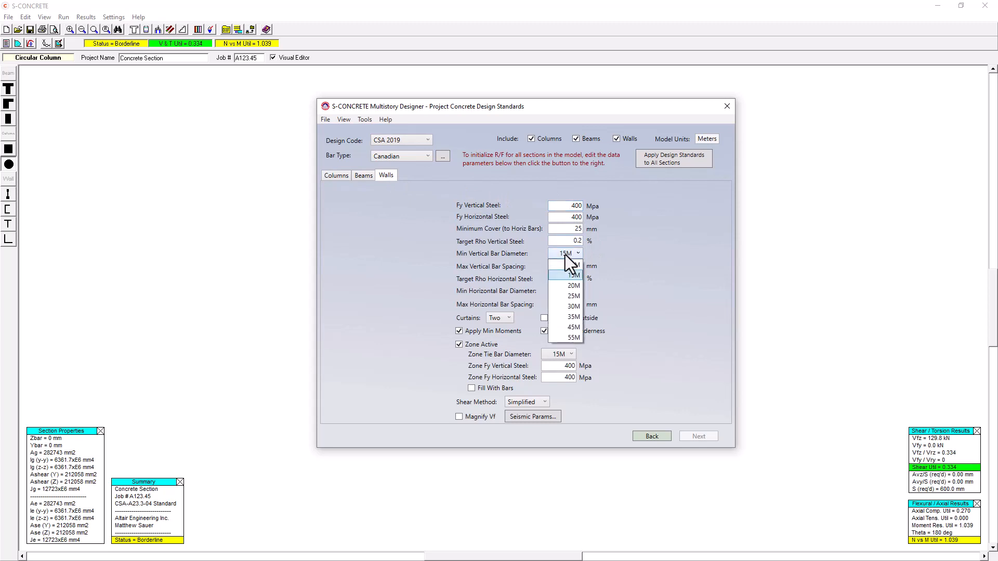
click(569, 295)
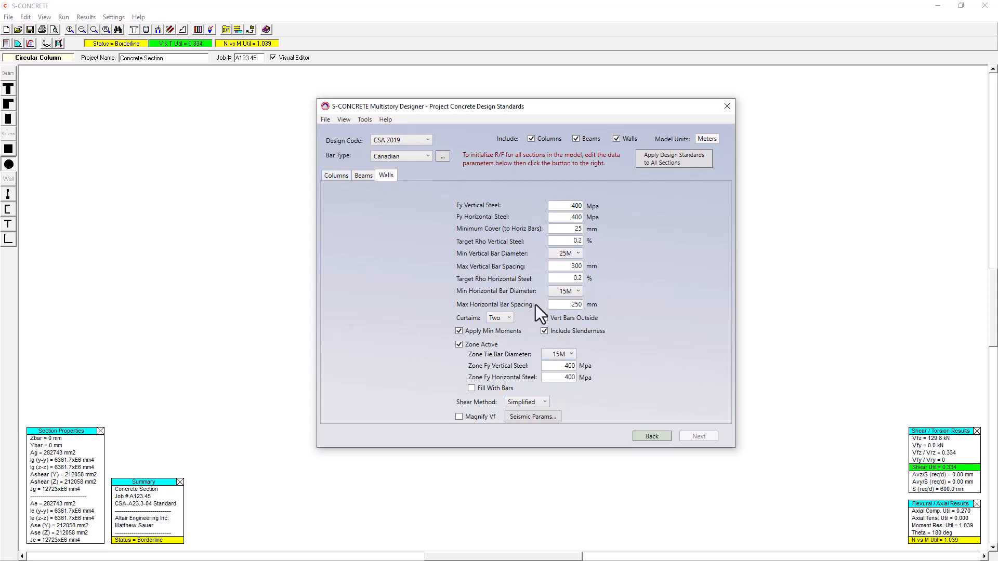
Set the columns' minimum vertical bar diameter to 25M in the design standards.
click(334, 177)
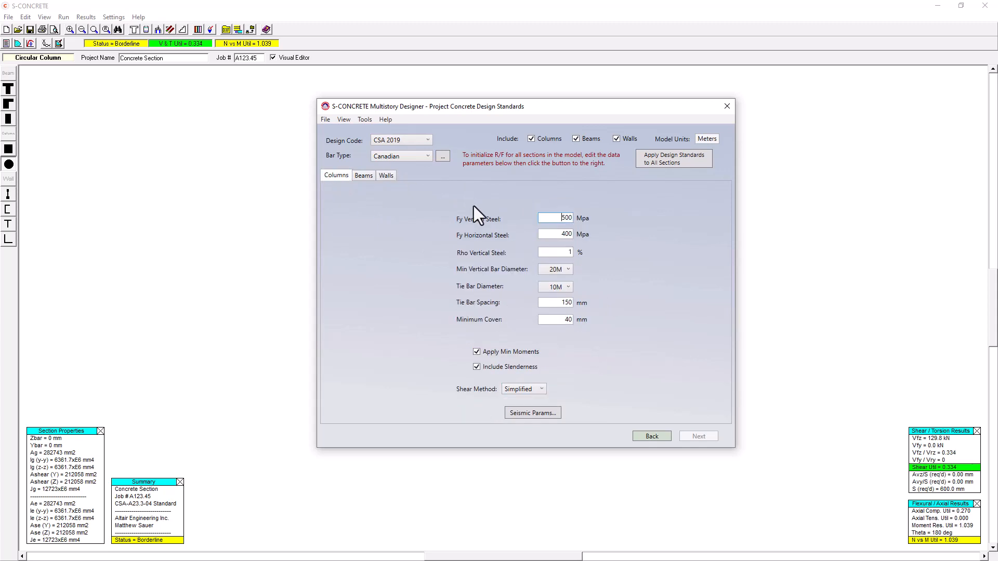
click(560, 274)
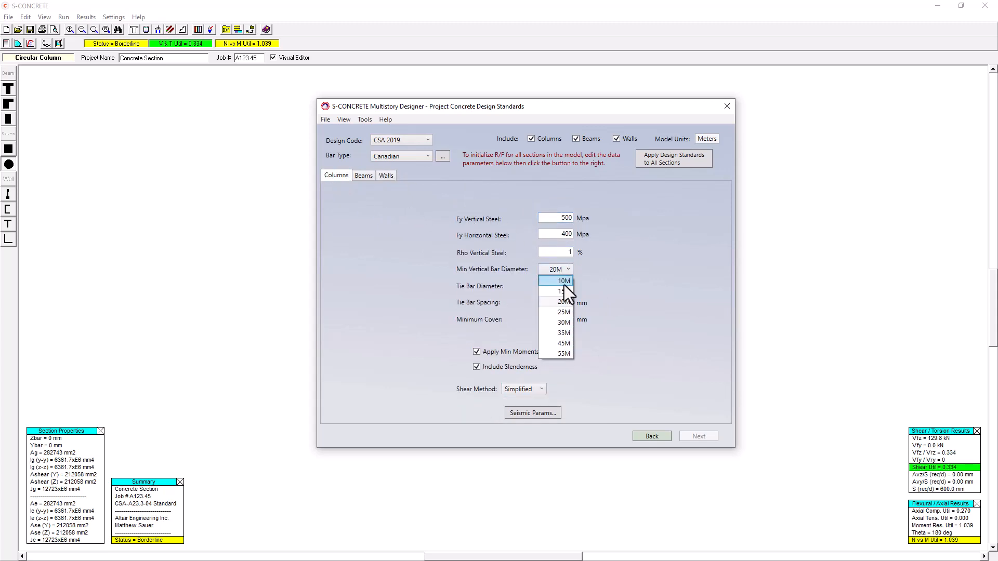
click(563, 312)
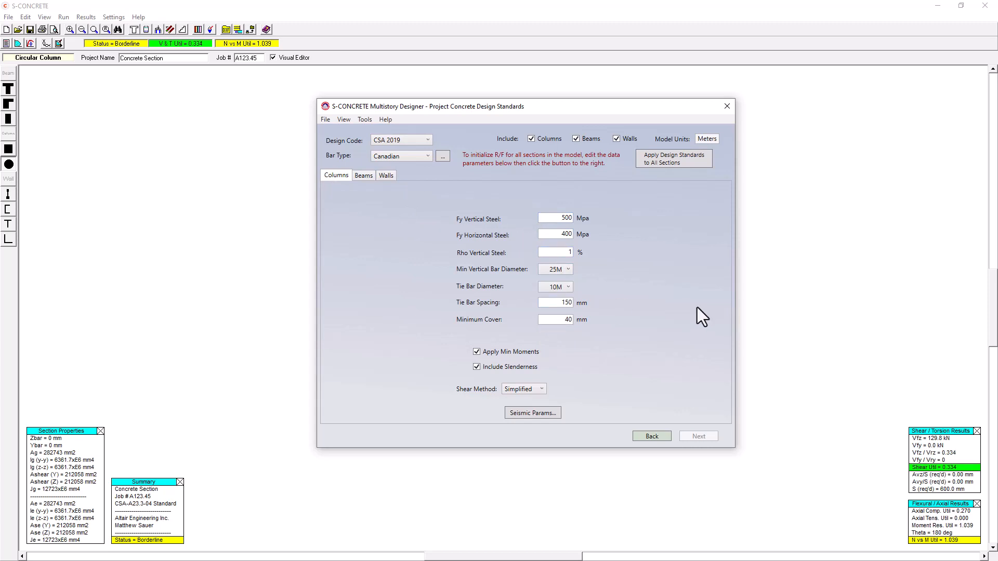
Apply the design standards to all sections and review the resulting beam and wall section designs.
click(689, 160)
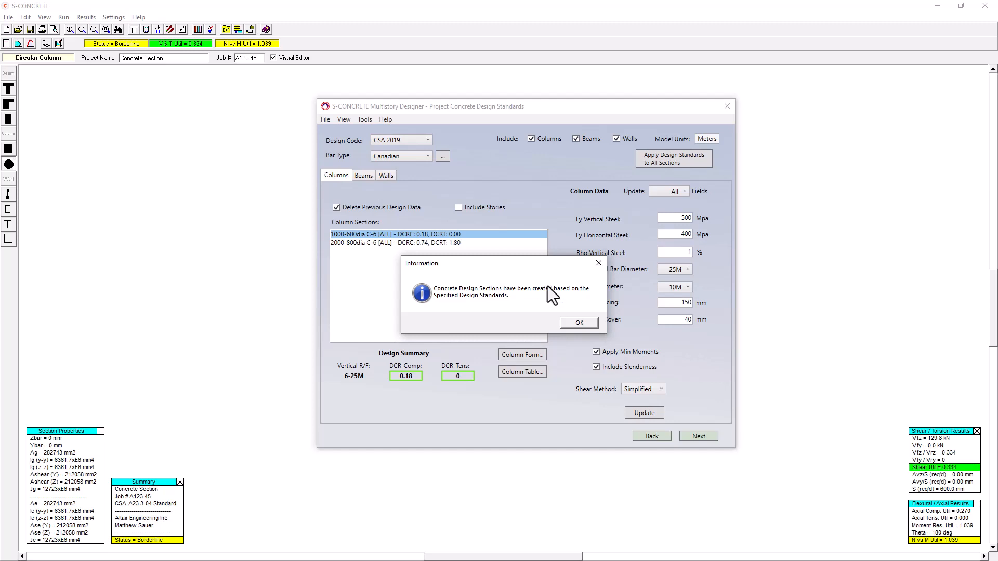
click(597, 325)
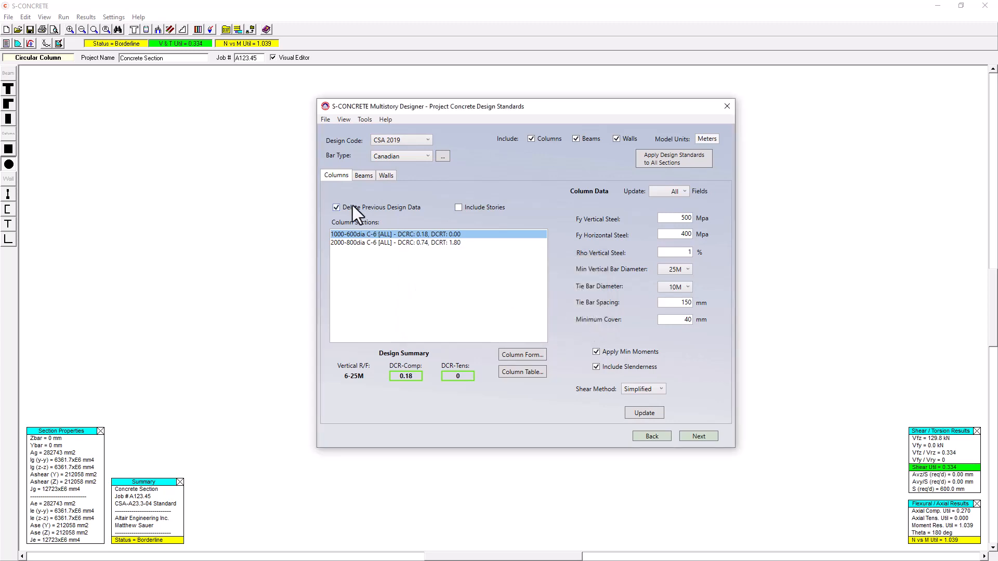
click(359, 176)
click(387, 175)
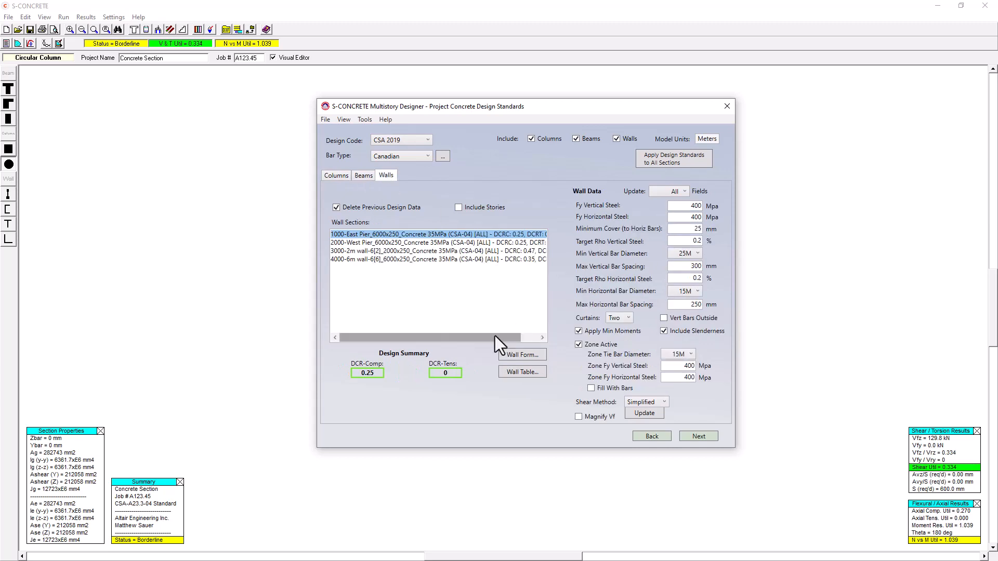
Compare the compression and tension DCR values of the East Pier, 2m wall and 6m wall sections.
drag(494, 336, 528, 334)
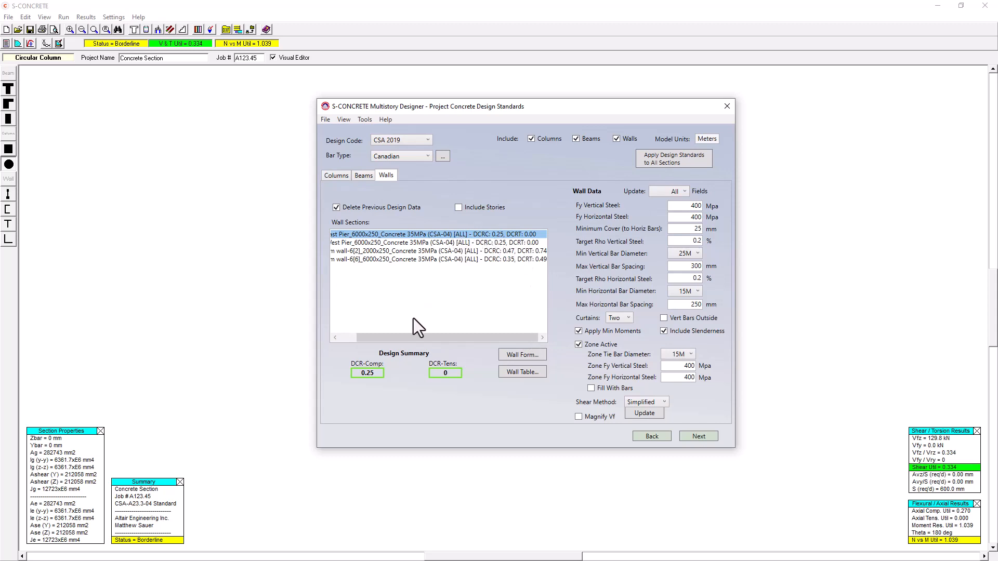
drag(420, 338, 383, 338)
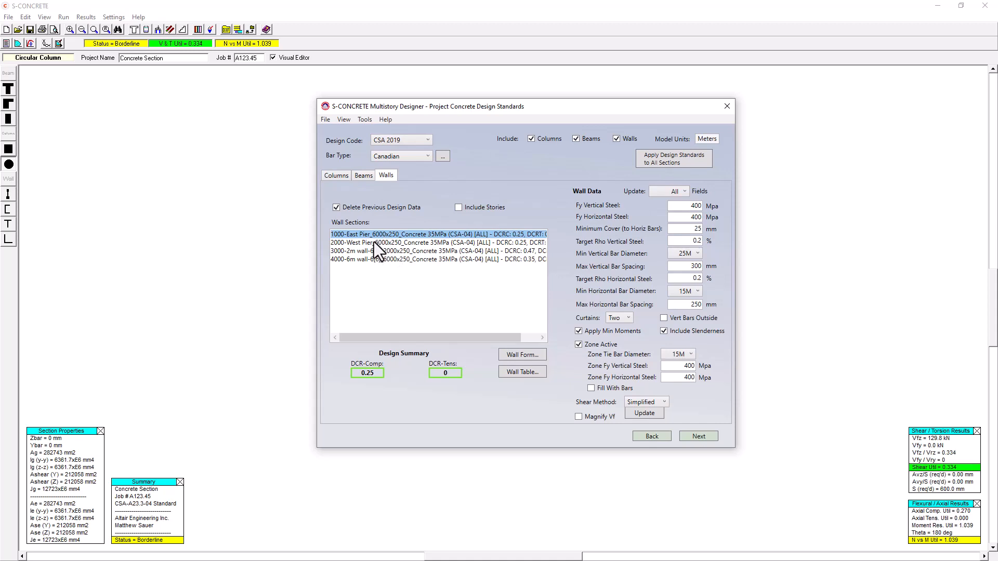
drag(407, 337, 382, 339)
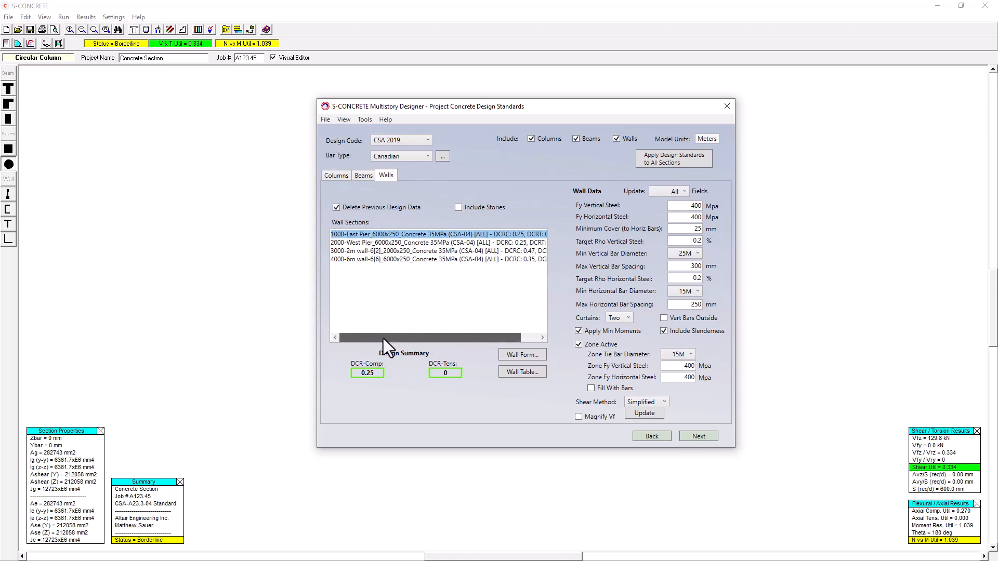
click(347, 252)
click(350, 260)
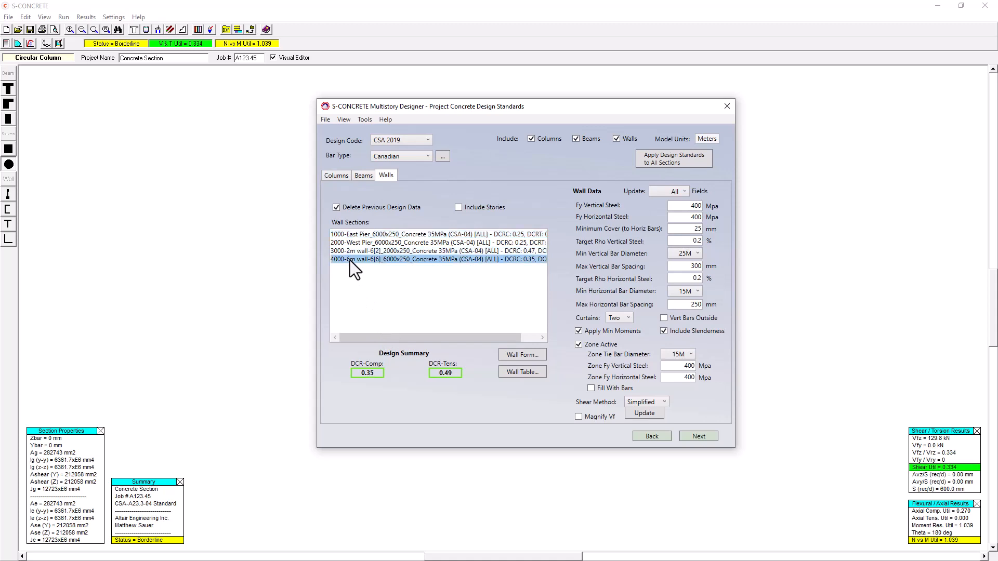
click(351, 252)
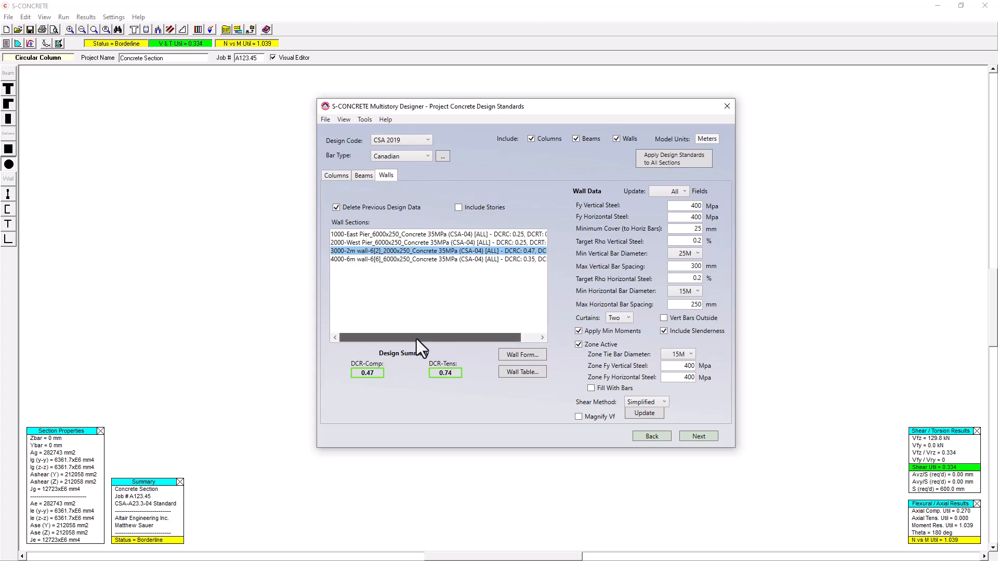
drag(417, 339, 484, 339)
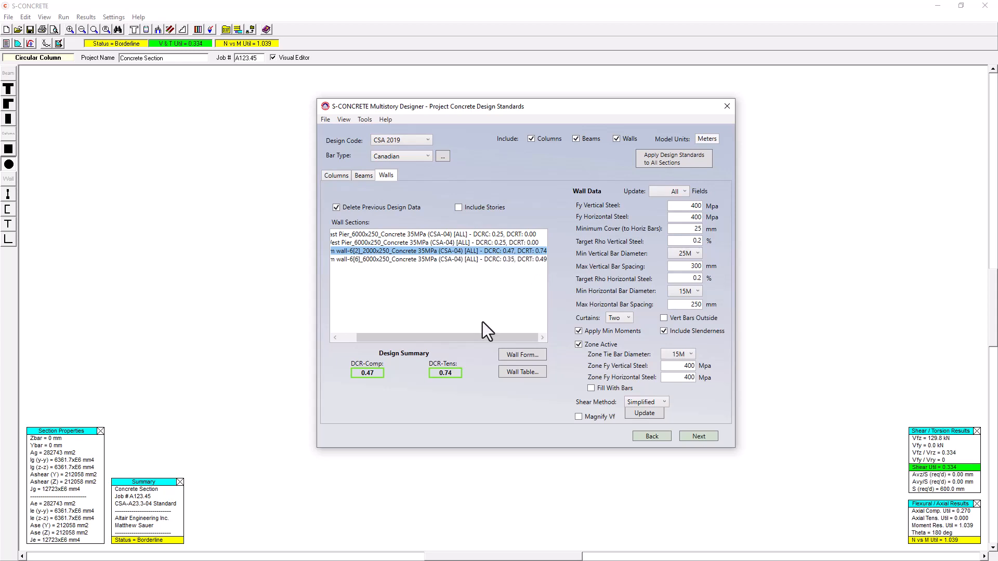
drag(486, 339, 458, 341)
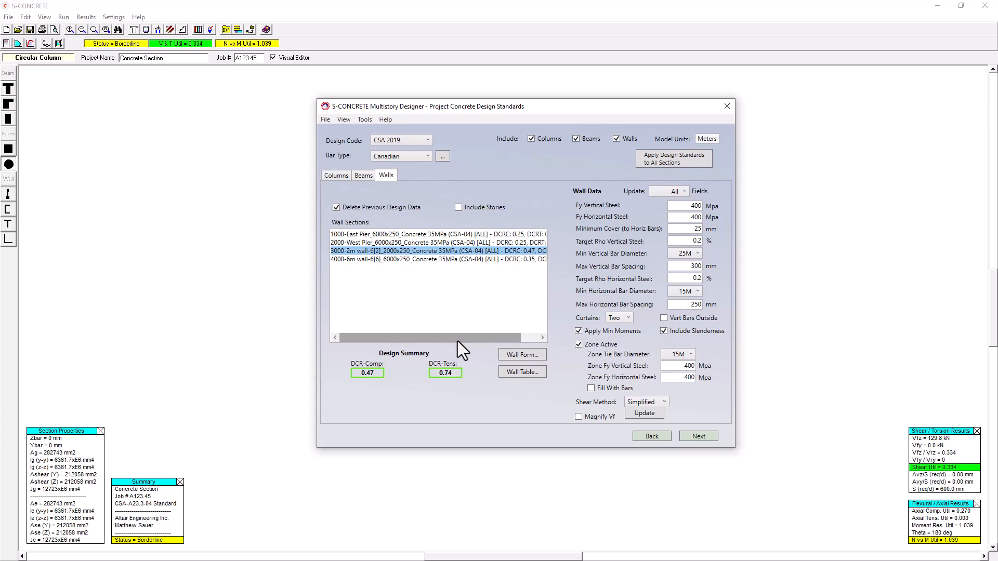
drag(516, 336, 538, 337)
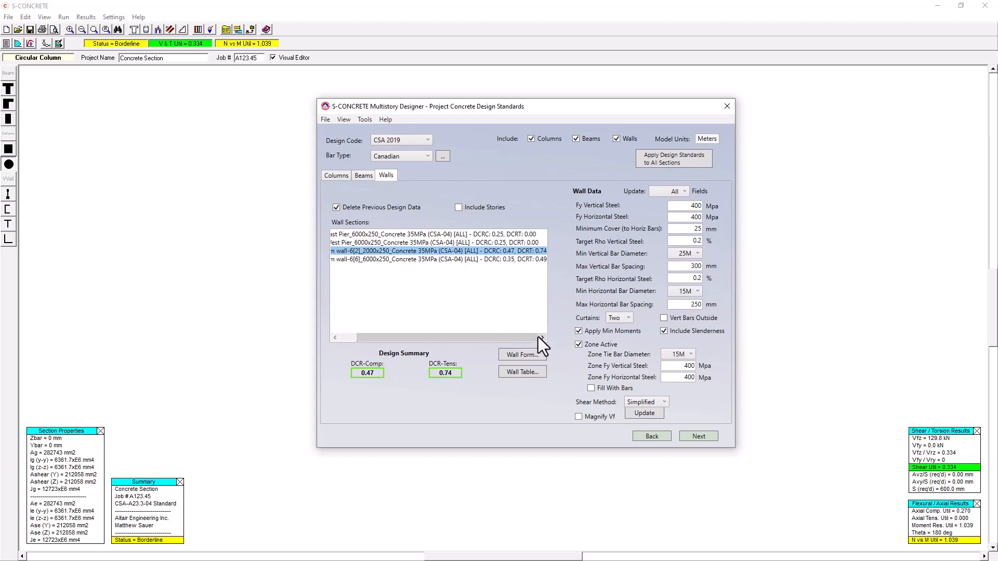
click(501, 234)
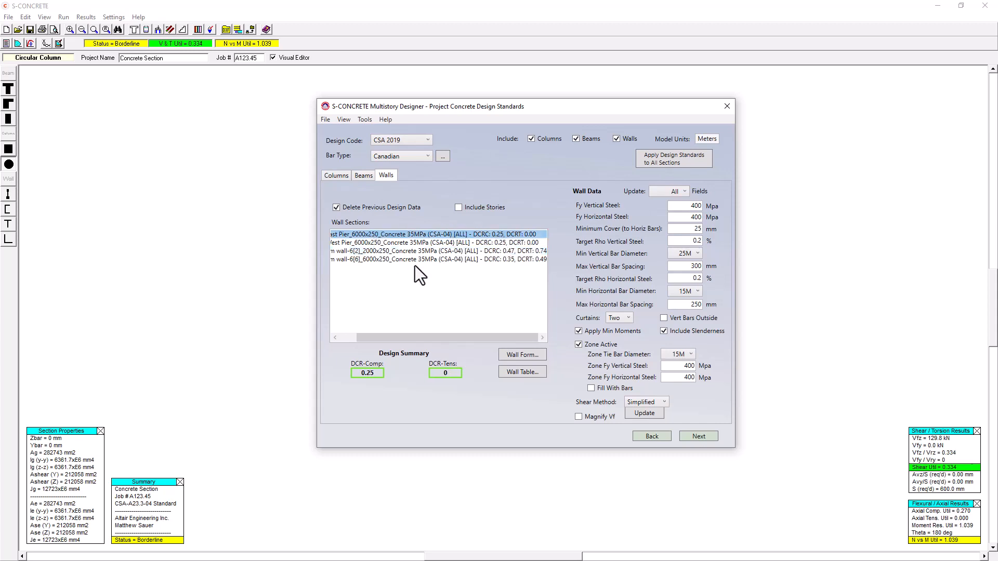
drag(428, 341, 400, 340)
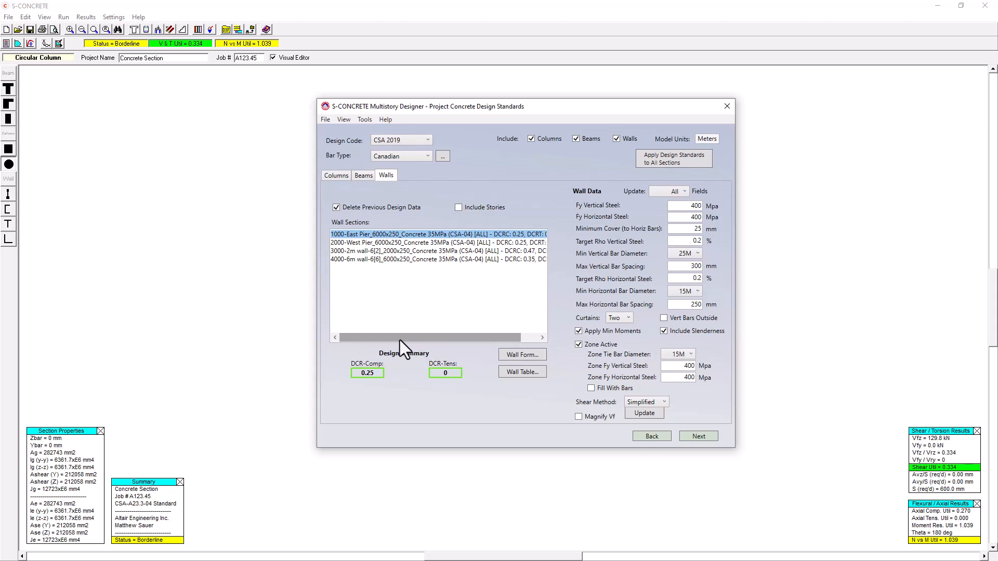
Open the East Pier wall's design form and run a code check on it.
click(533, 354)
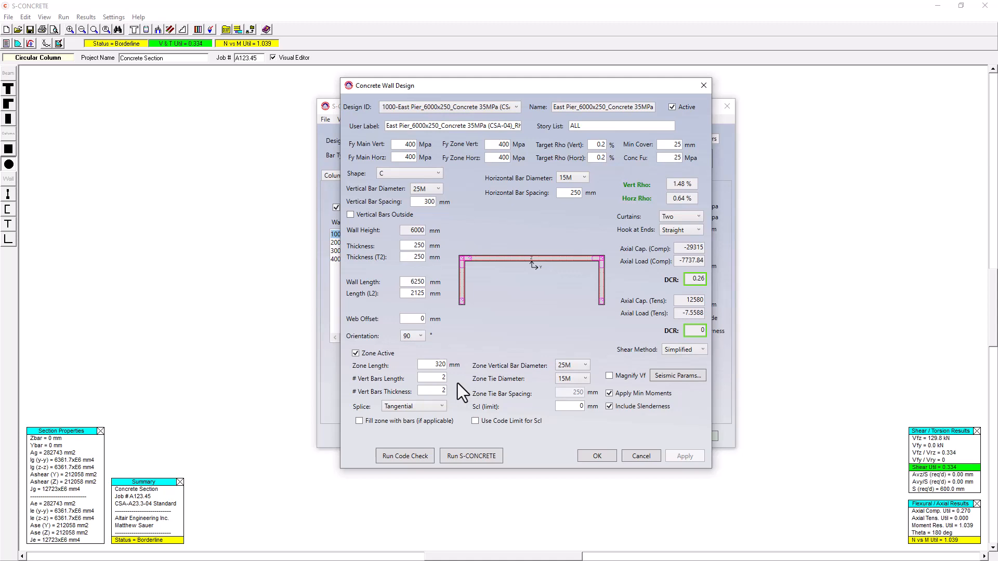
click(571, 365)
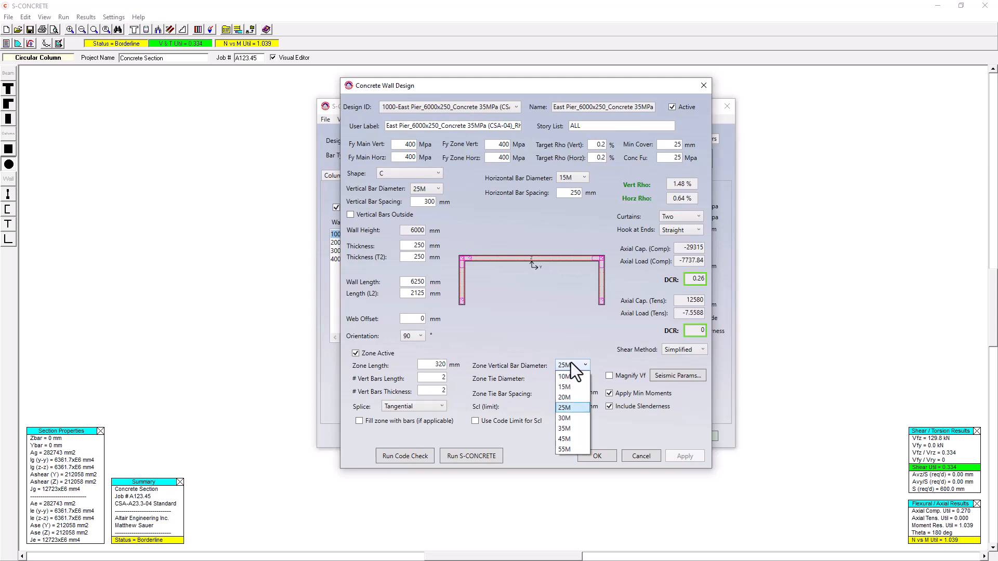
click(571, 364)
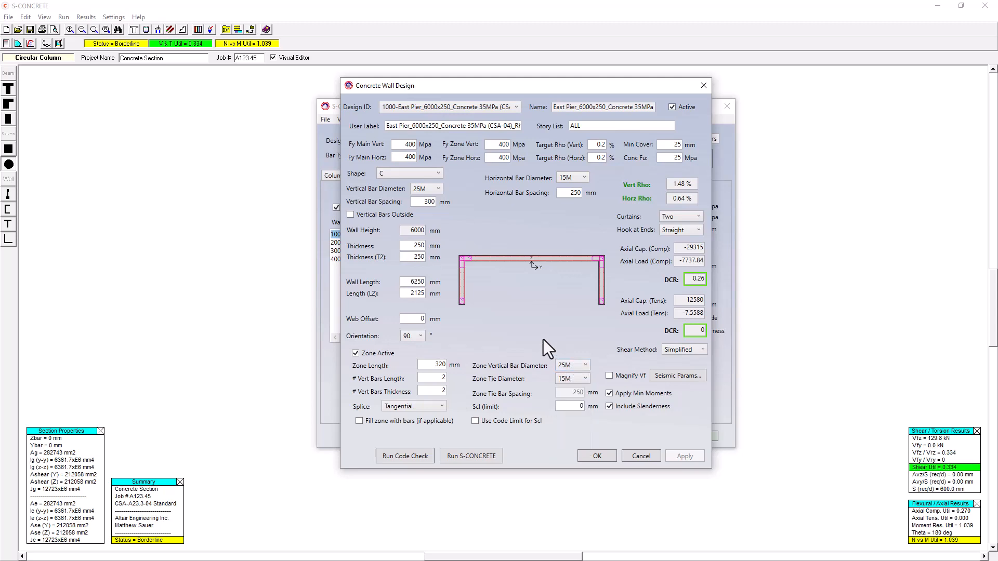
click(420, 457)
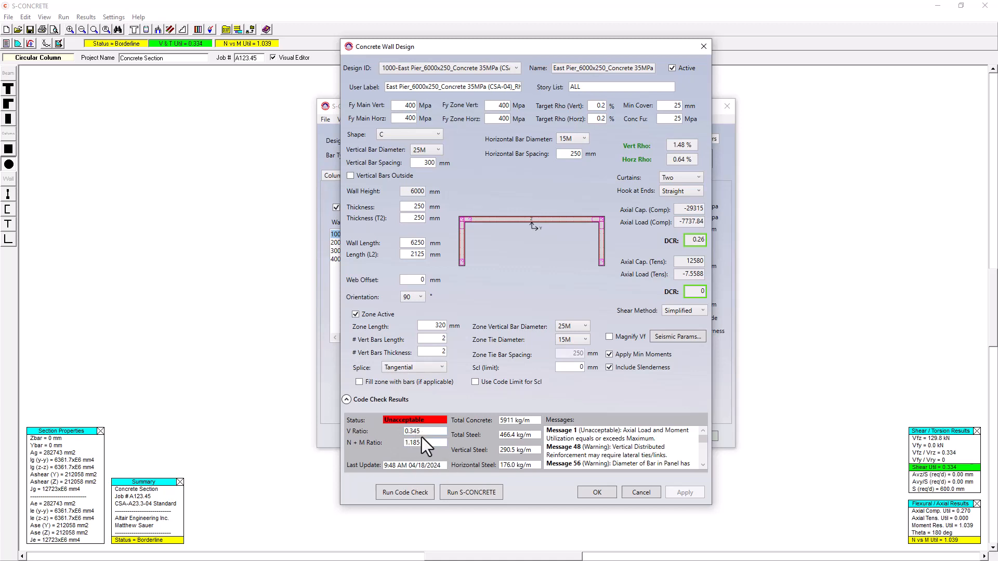
Set the East Pier's number of vertical zone bars along the length to 3 and save the wall design.
double_click(436, 340)
text(3)
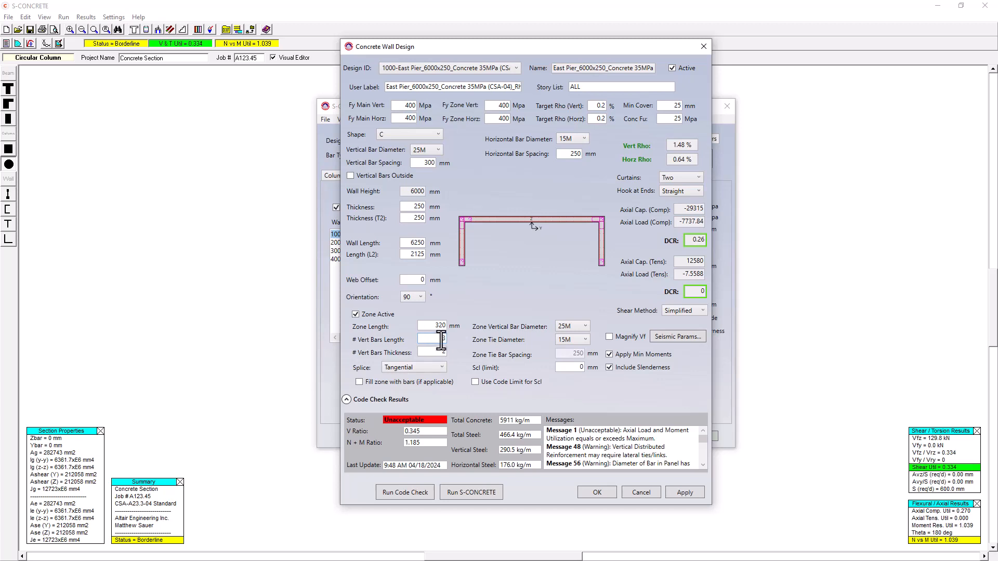
click(688, 493)
click(612, 492)
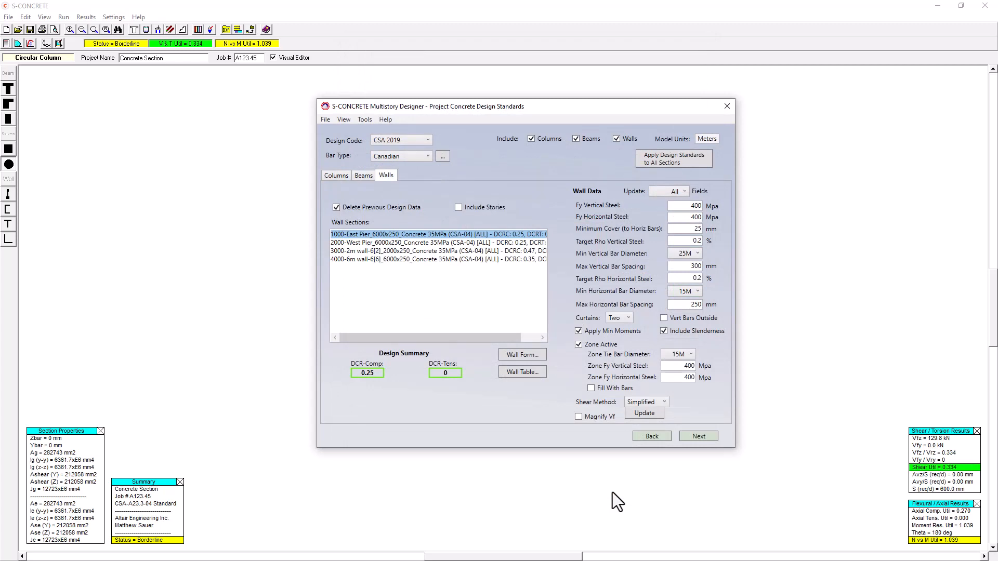
Update both column sections, 600dia C-6 and 800dia C-6, with a vertical steel ratio of 1.1%.
click(456, 251)
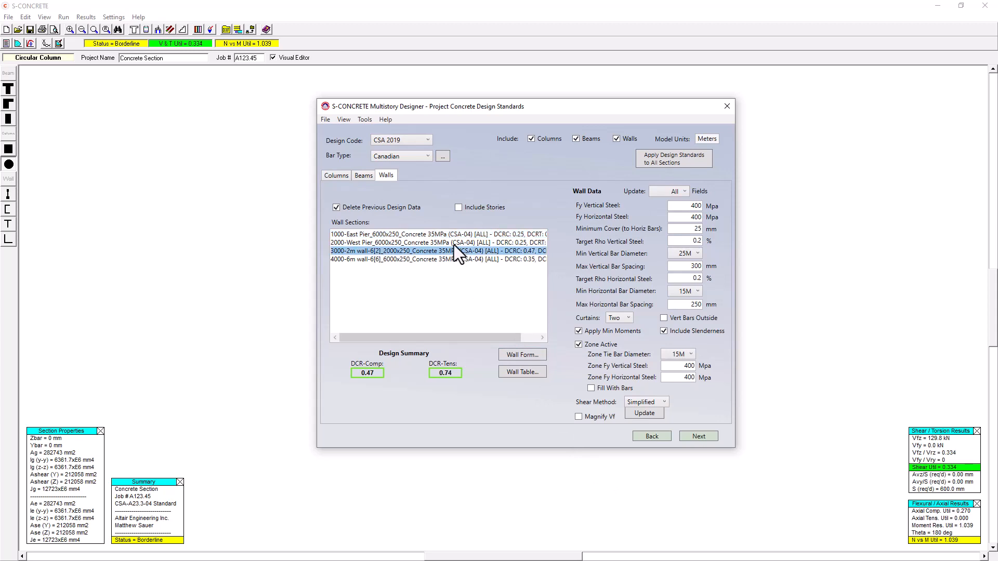
click(336, 176)
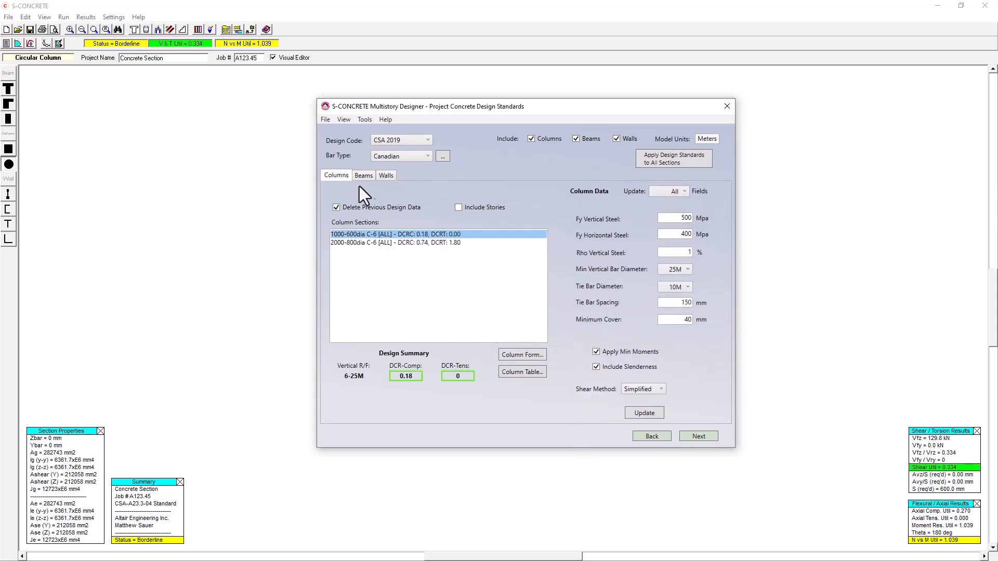
shift+click(414, 242)
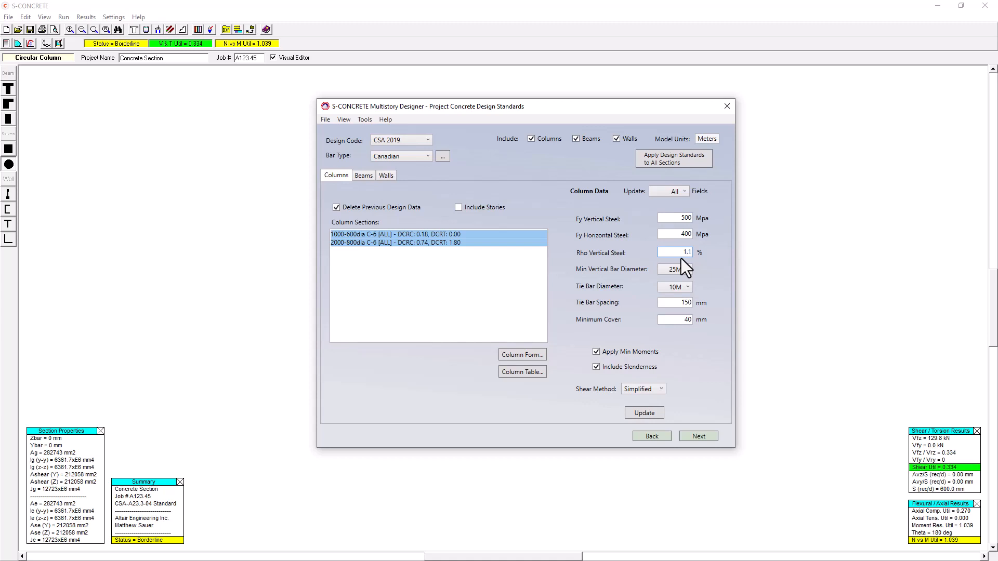
click(657, 411)
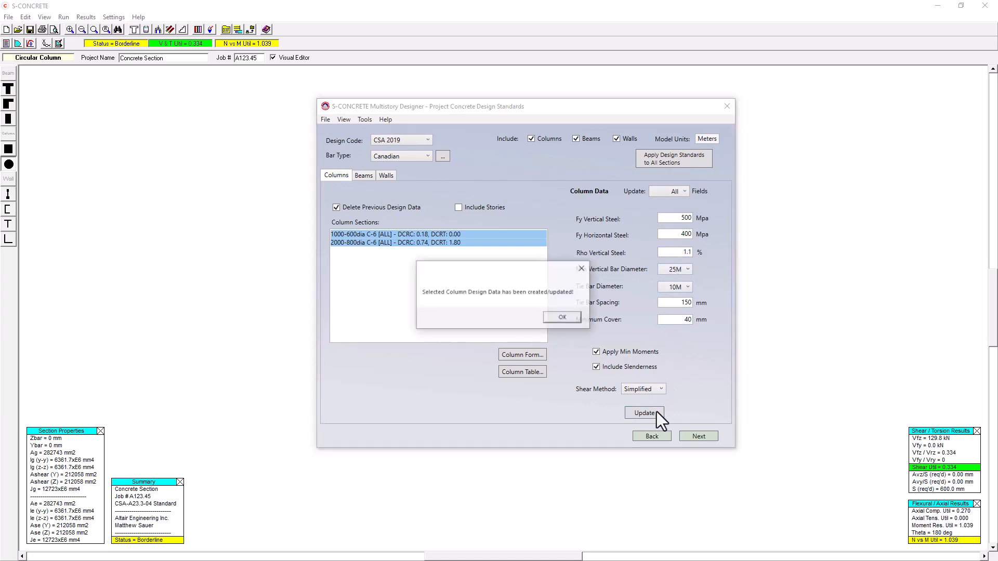
click(567, 317)
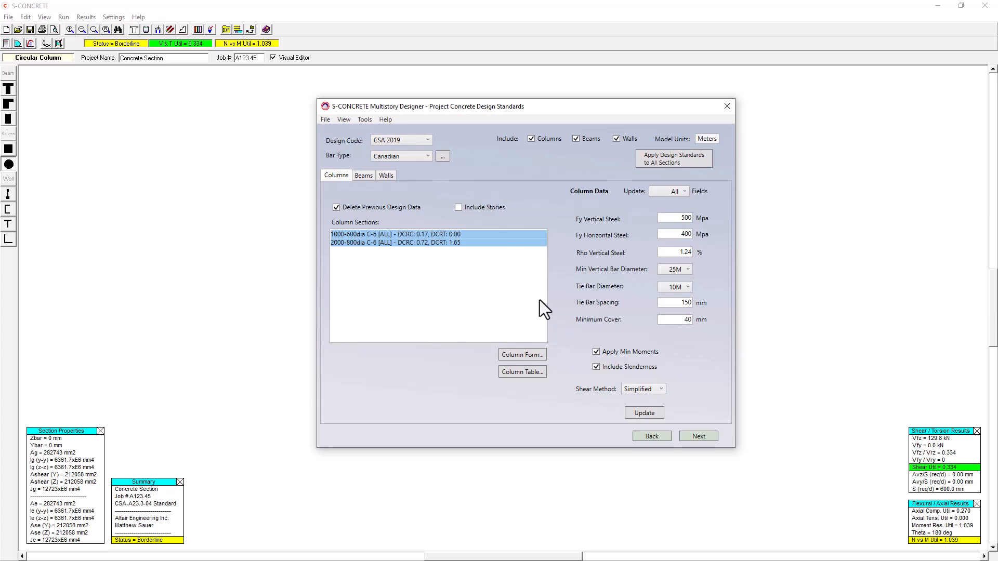
Update the 600dia C-6 column with a vertical steel ratio of 1% and a minimum vertical bar diameter of 20M.
click(358, 233)
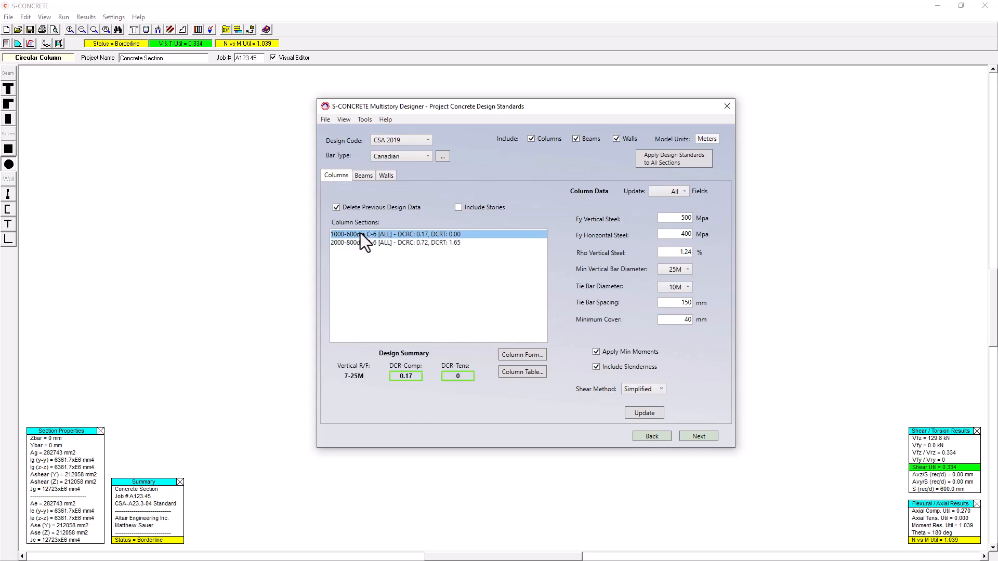
double_click(683, 255)
text(1)
click(676, 271)
click(681, 303)
click(651, 413)
click(569, 314)
Create the S-CONCRETE files for all columns, beams and walls, and run the code-check-only batch on them.
click(706, 437)
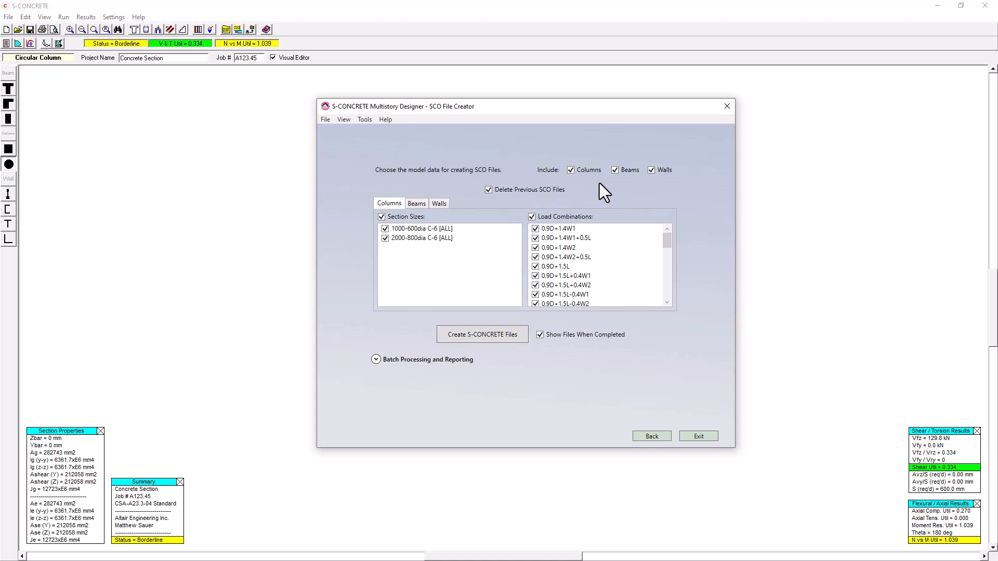
click(486, 335)
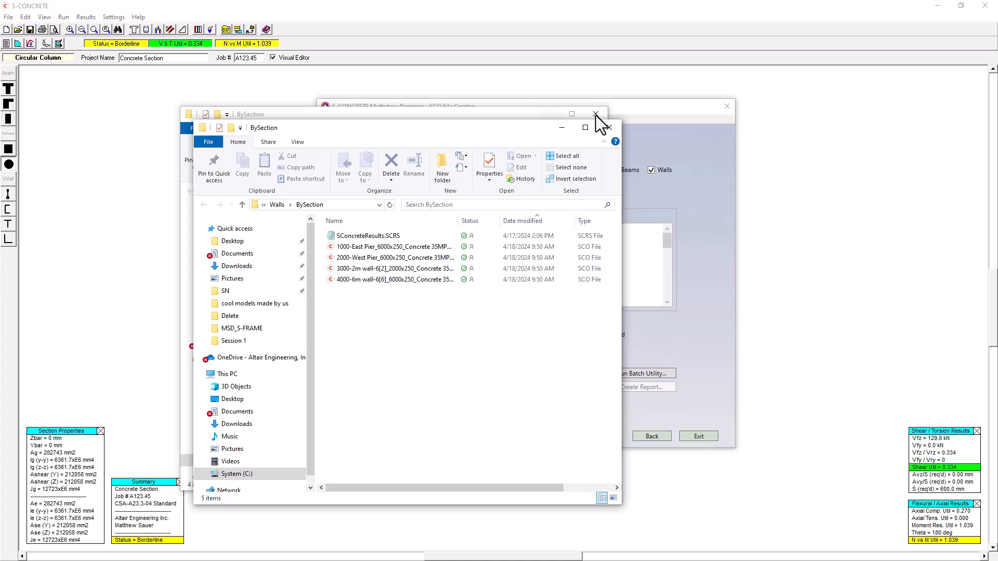
click(642, 110)
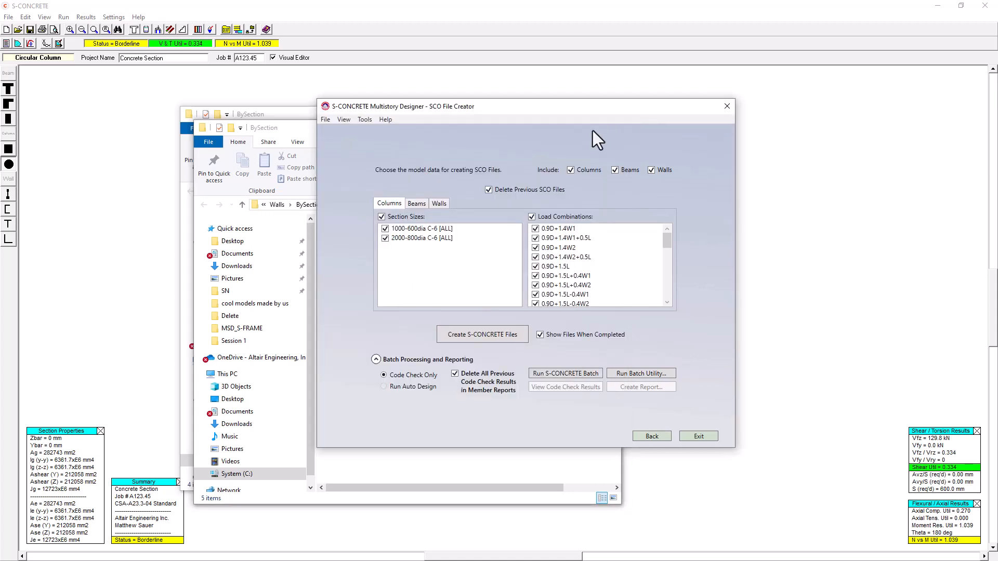
click(579, 375)
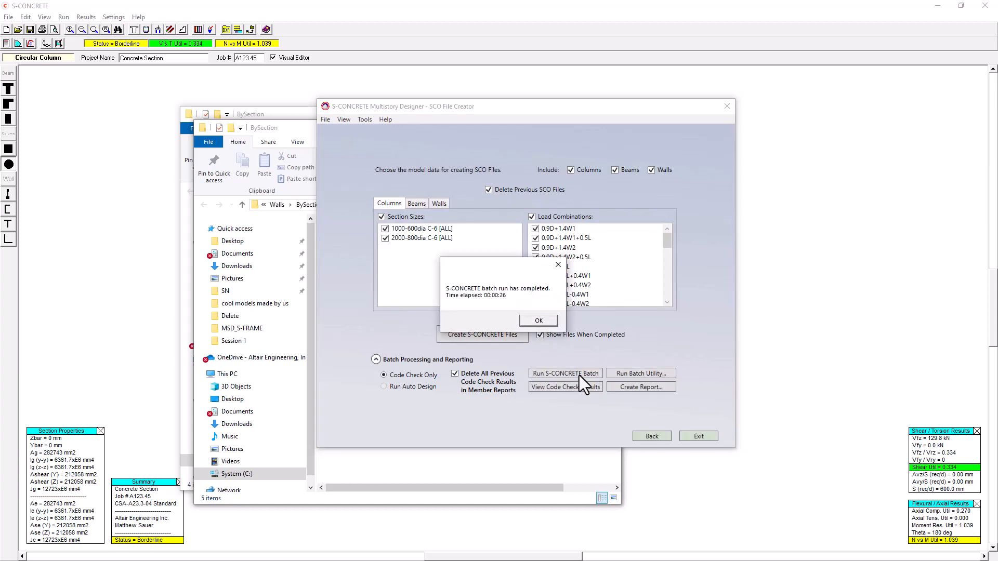
click(551, 326)
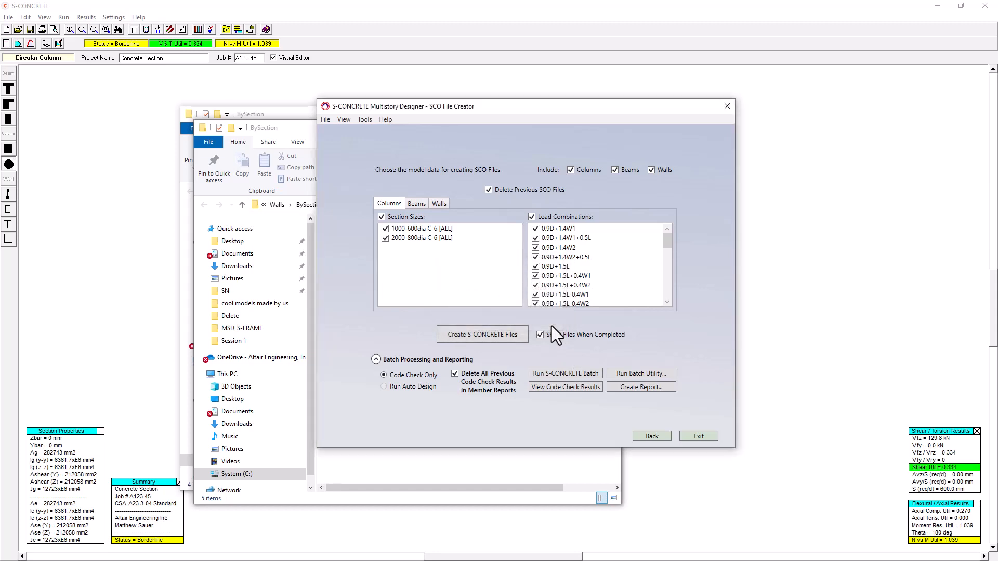
Review the code check results for walls, beams and columns, including utilization ratios, steel quantities and warning messages.
click(577, 390)
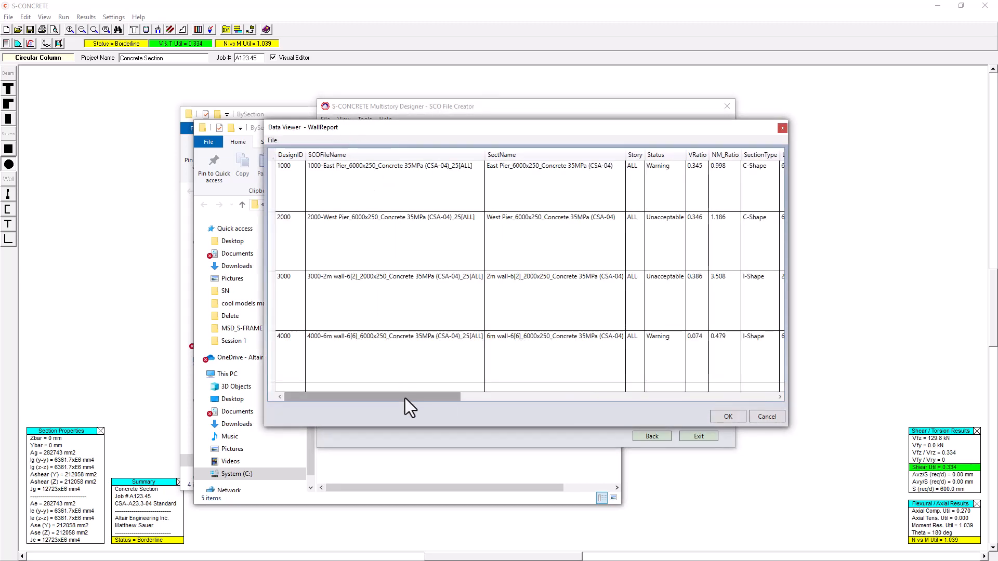
drag(405, 399, 417, 398)
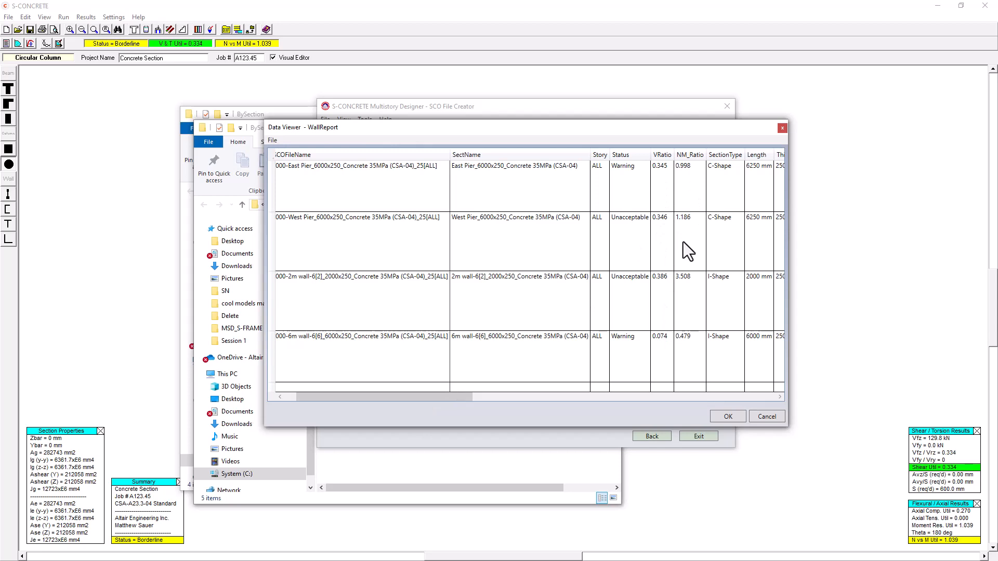
drag(457, 398, 691, 383)
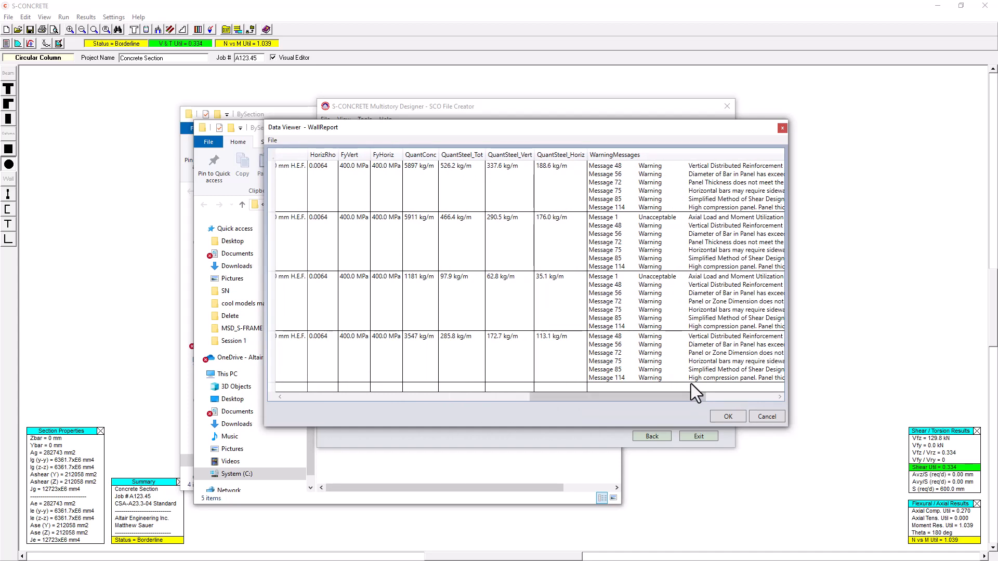
drag(691, 395, 757, 395)
click(723, 416)
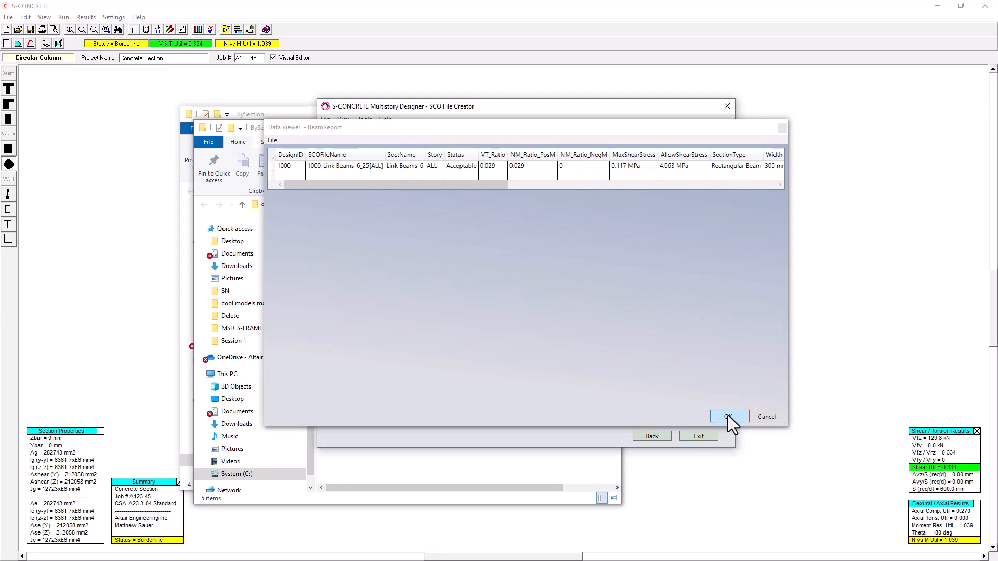
click(728, 416)
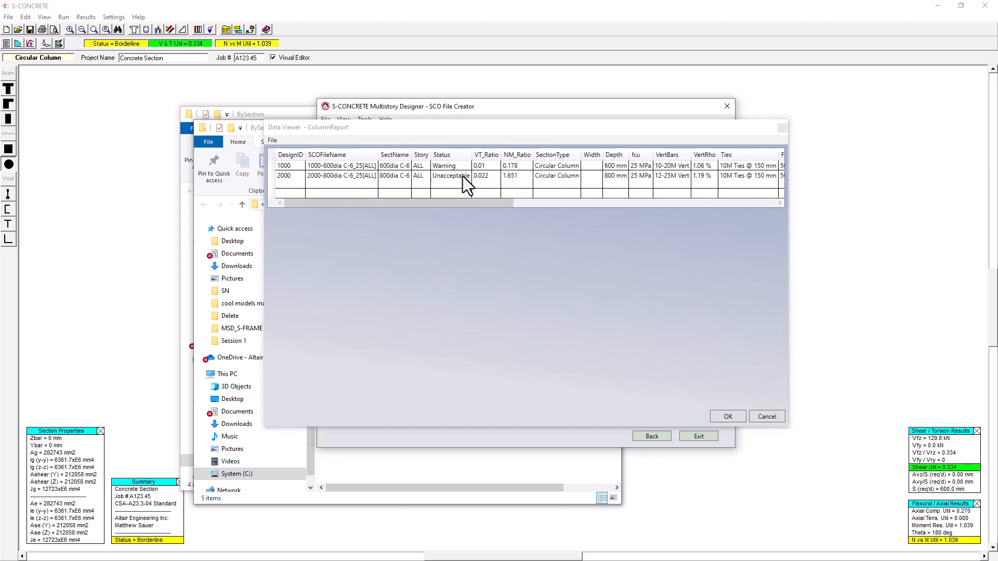
click(736, 416)
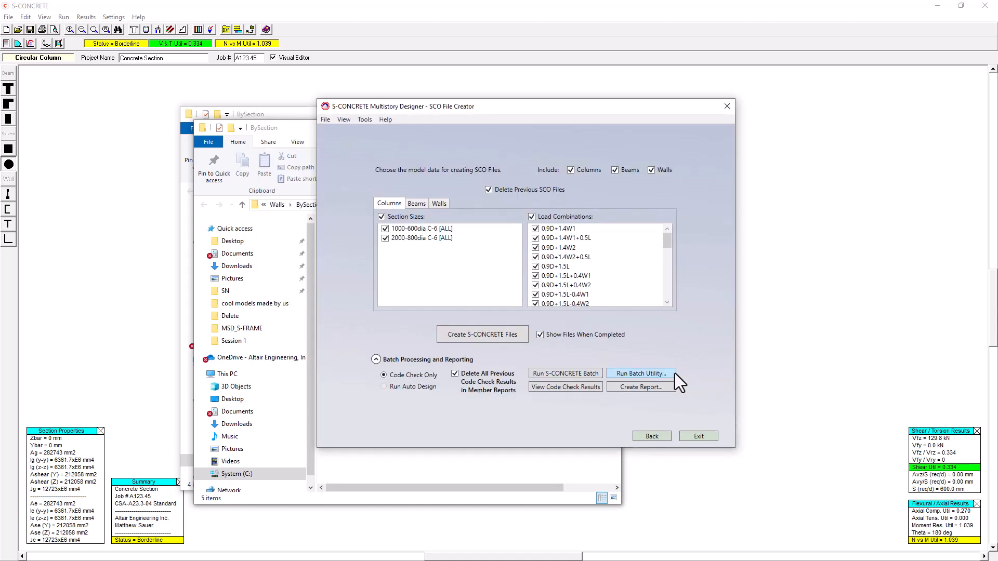
Create the Concrete Section Code Check Results report from the batch utility, accepting the current report options.
click(644, 374)
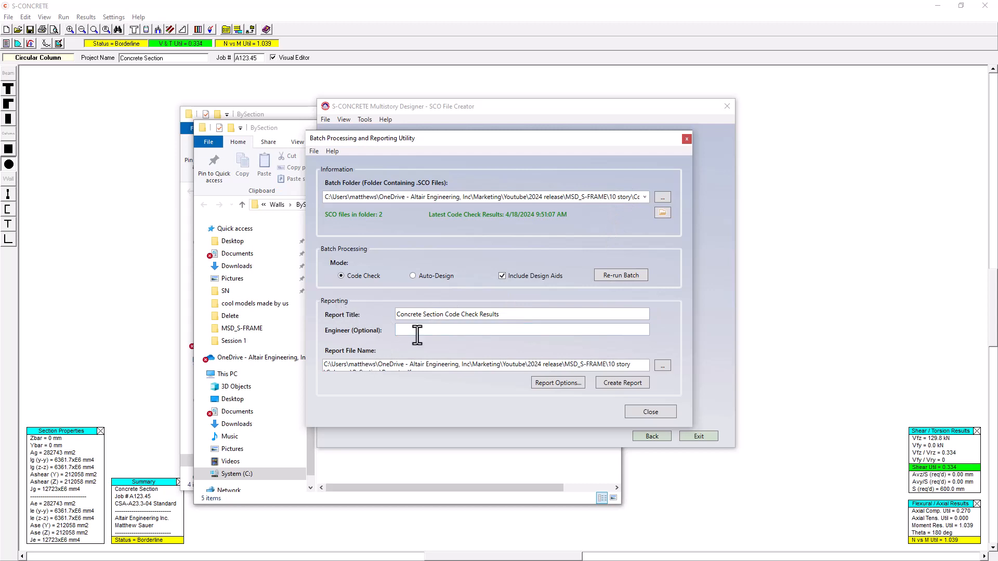
click(569, 383)
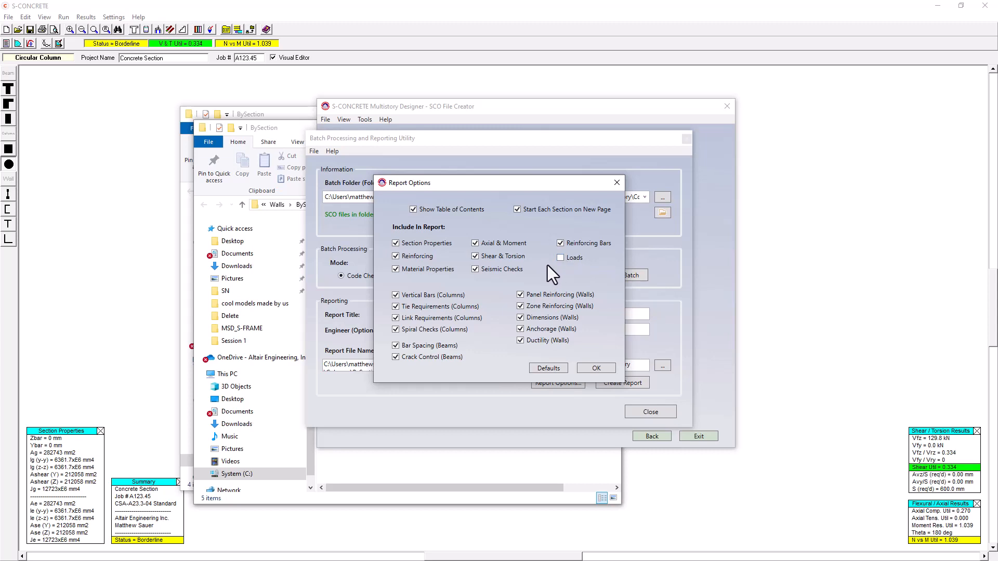
click(602, 369)
click(620, 383)
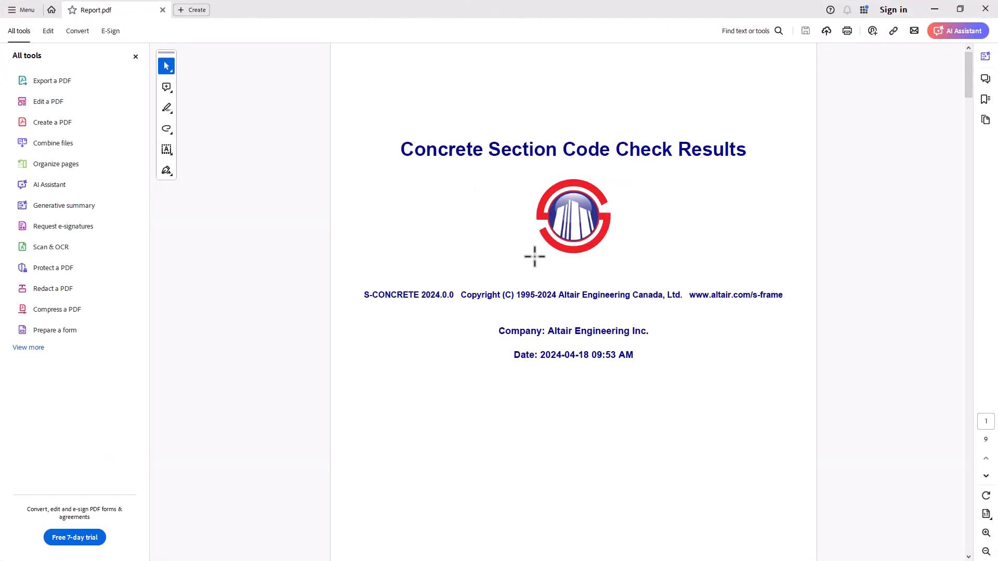
Review the PDF report's table of contents and the 600dia and 800dia C-6 column results, and close the report and batch utility.
scroll(499, 290, down, 10)
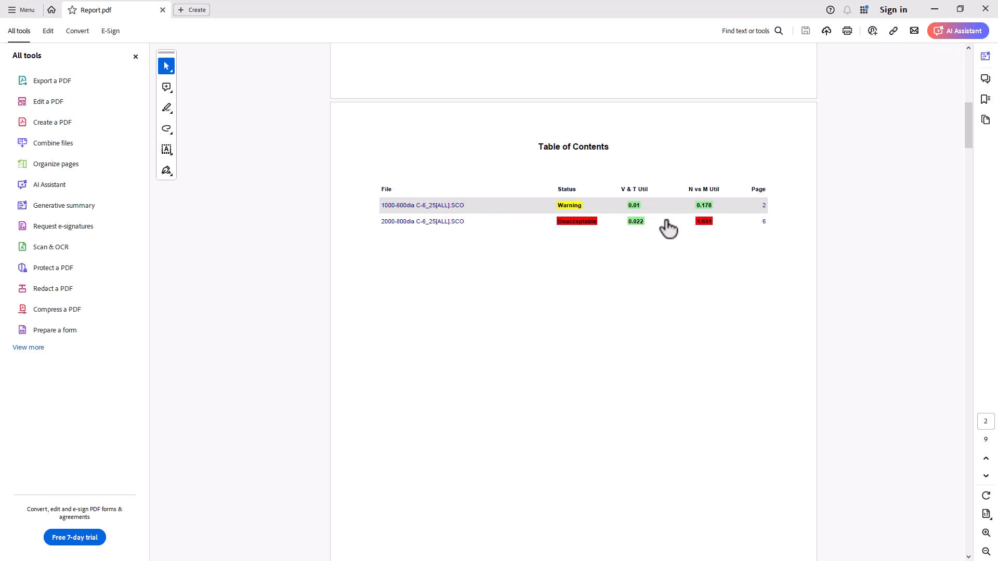
scroll(644, 250, down, 8)
scroll(627, 264, down, 4)
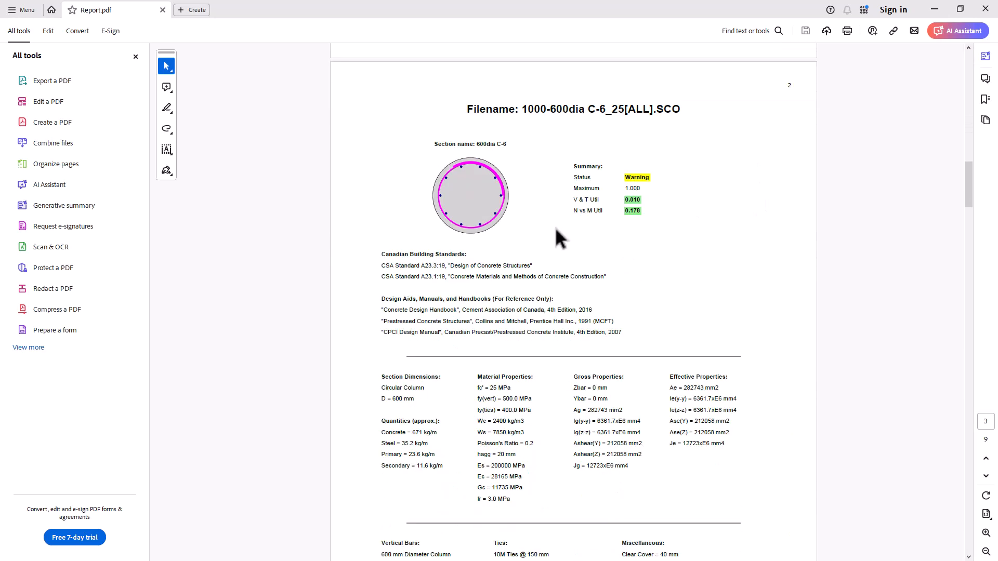
scroll(555, 240, down, 7)
scroll(555, 240, down, 20)
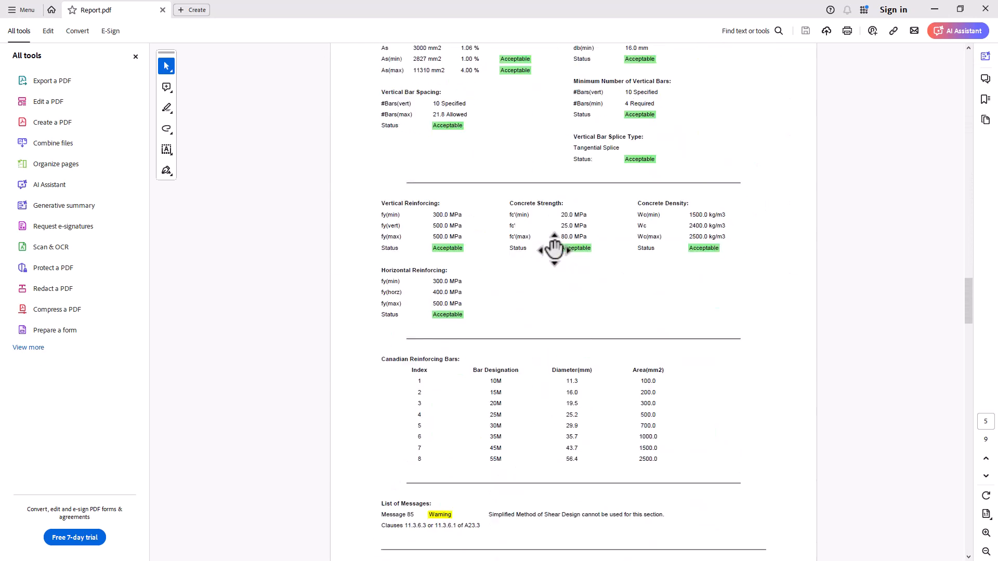
scroll(554, 248, down, 9)
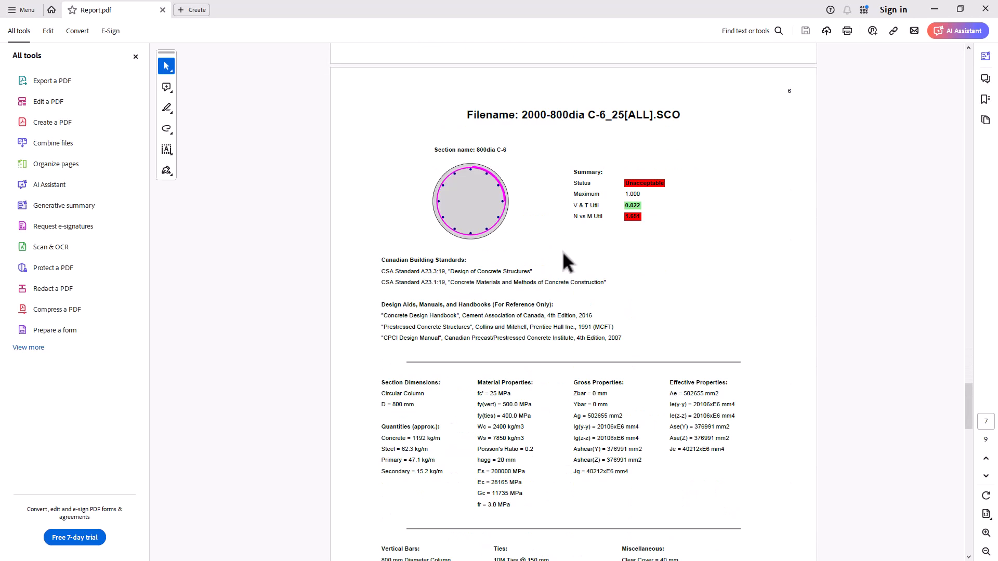
scroll(563, 254, down, 3)
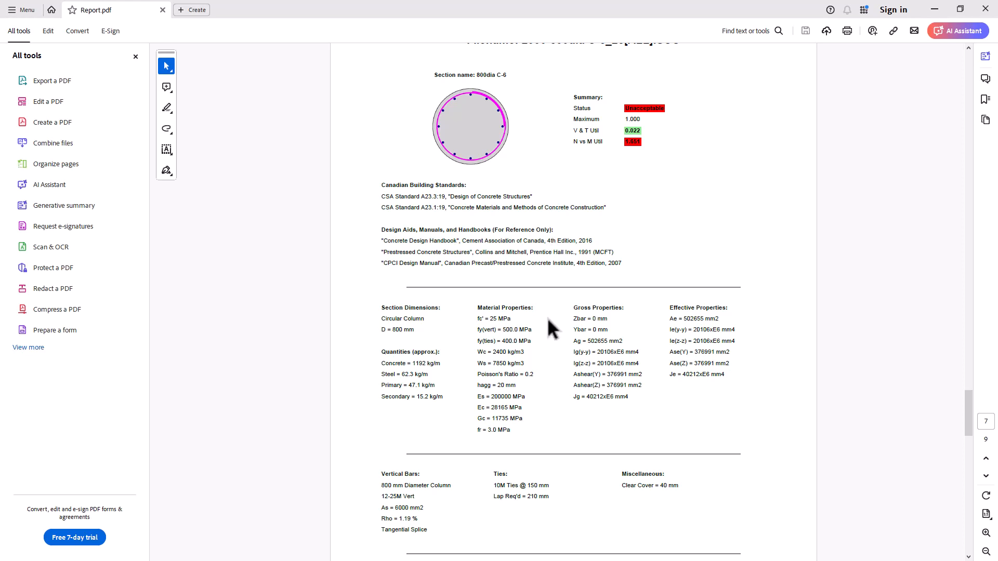
scroll(547, 317, down, 9)
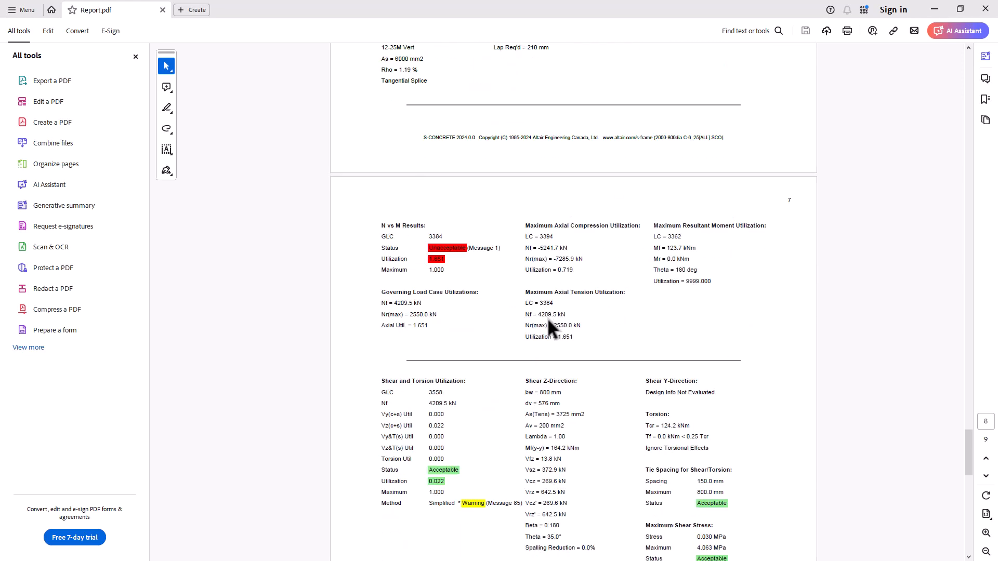
scroll(547, 317, down, 3)
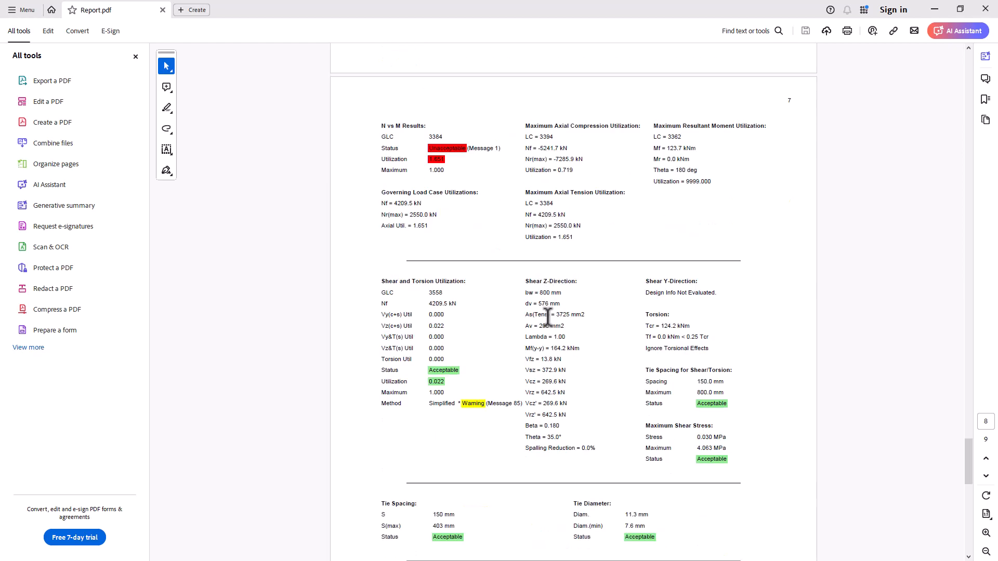
click(986, 8)
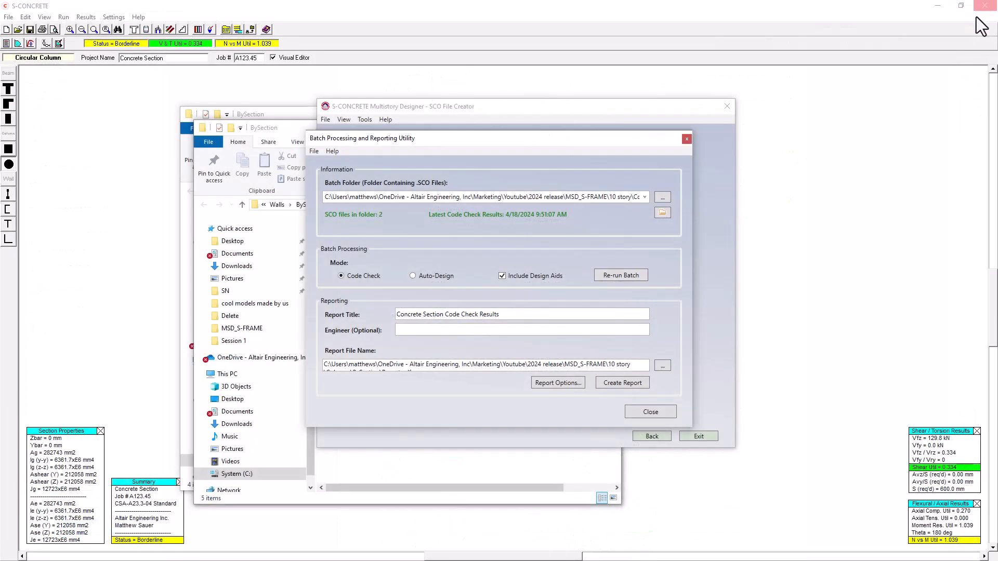
click(687, 140)
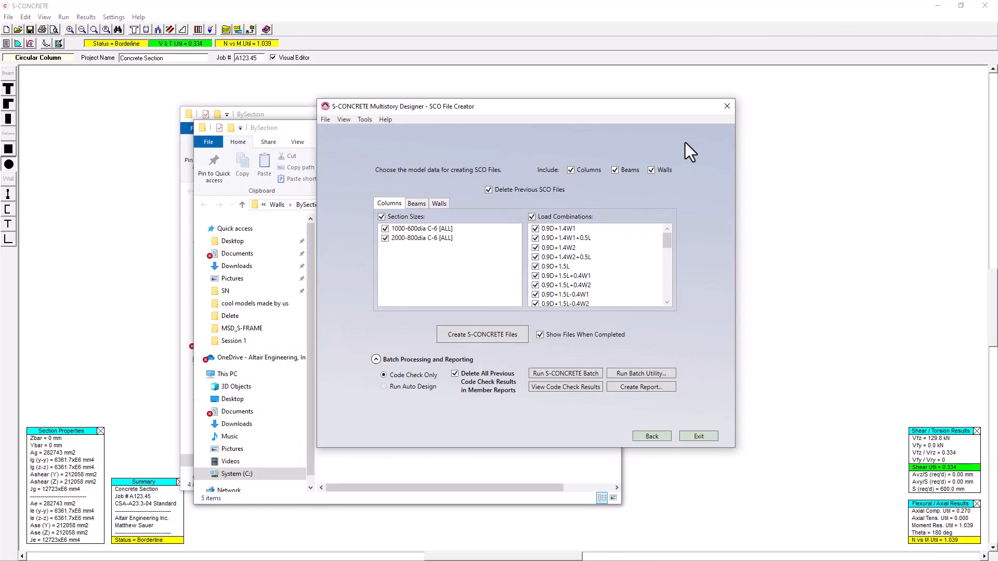
Return to the design standards for walls and create reinforcement data for each story of the East Pier section, using parent data.
click(648, 437)
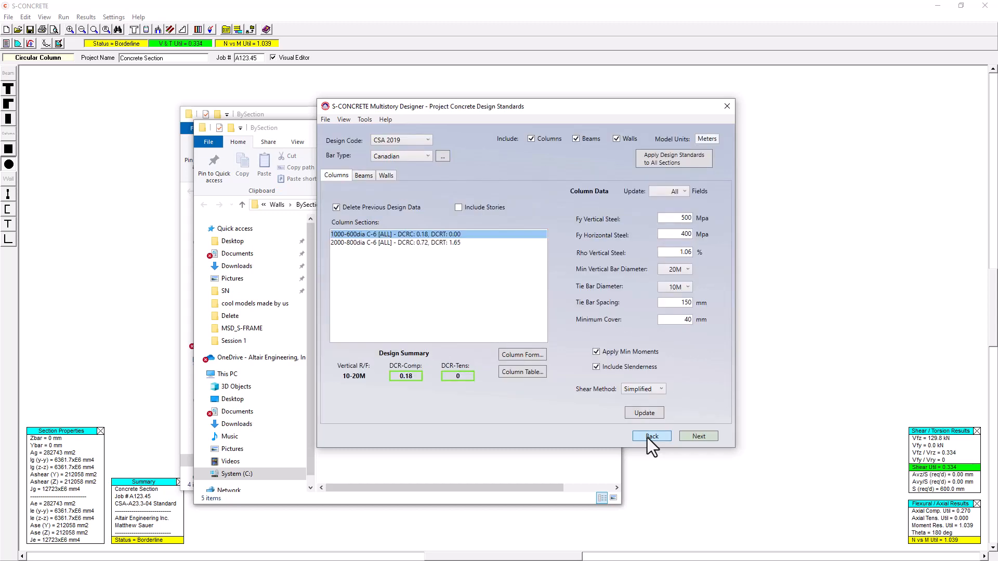
click(386, 176)
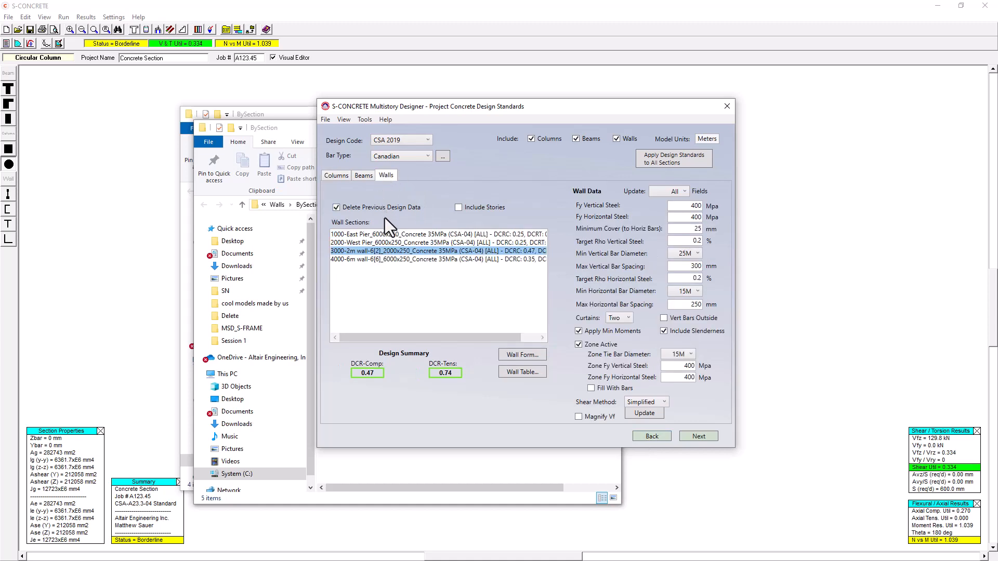
click(387, 234)
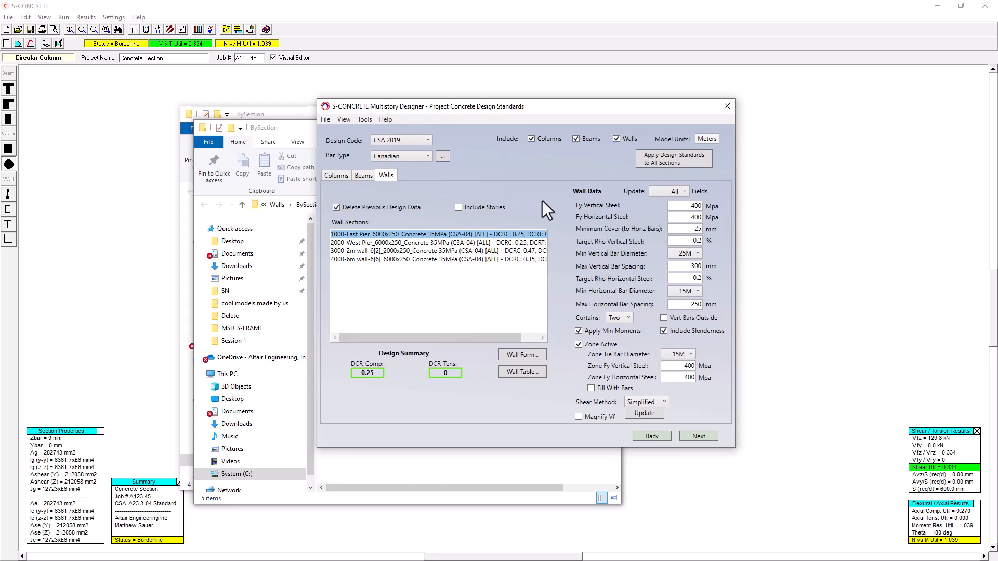
click(459, 207)
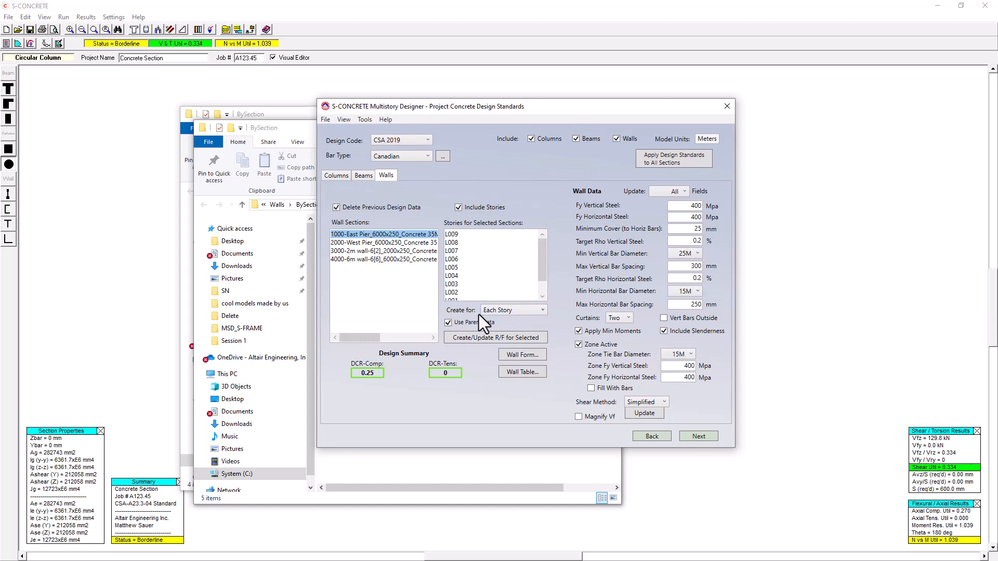
click(504, 341)
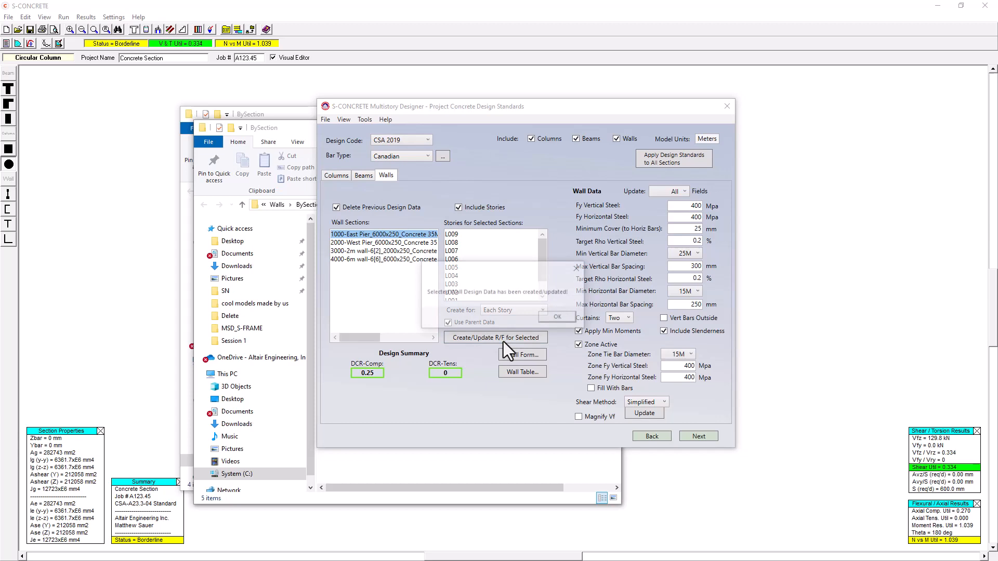
click(558, 318)
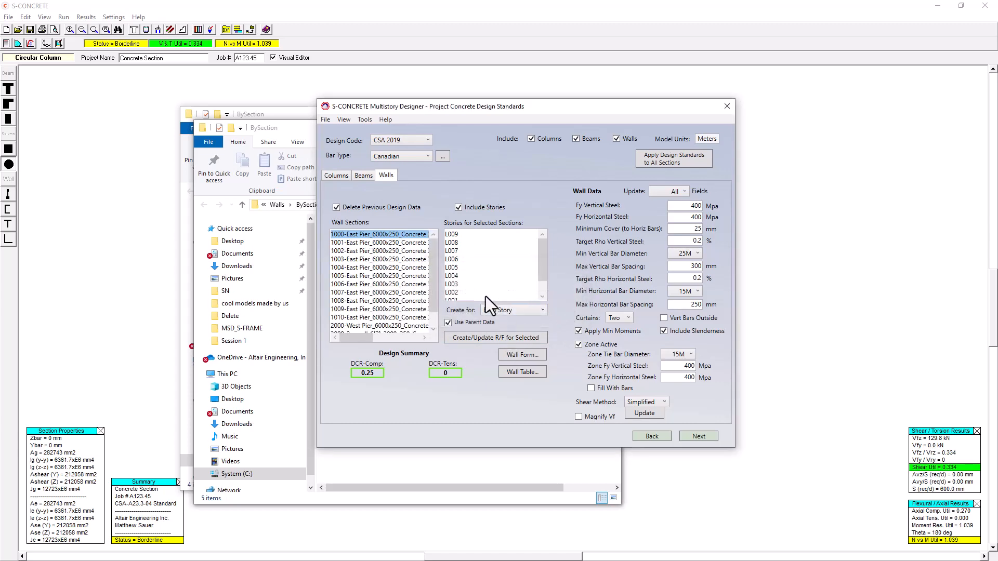
Hide the story options and delete the all-stories East Pier entry from the wall sections.
click(458, 207)
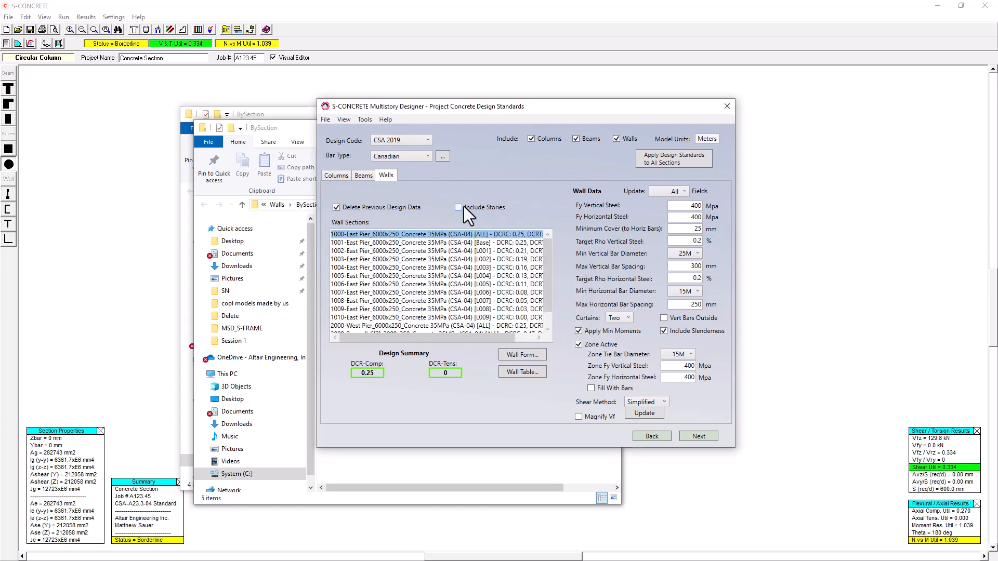
right_click(470, 235)
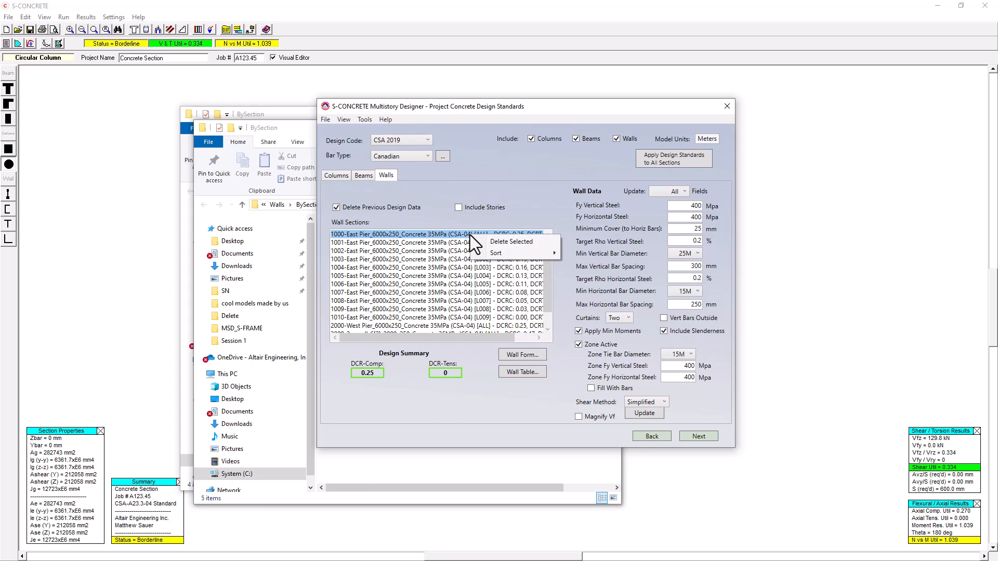
click(502, 240)
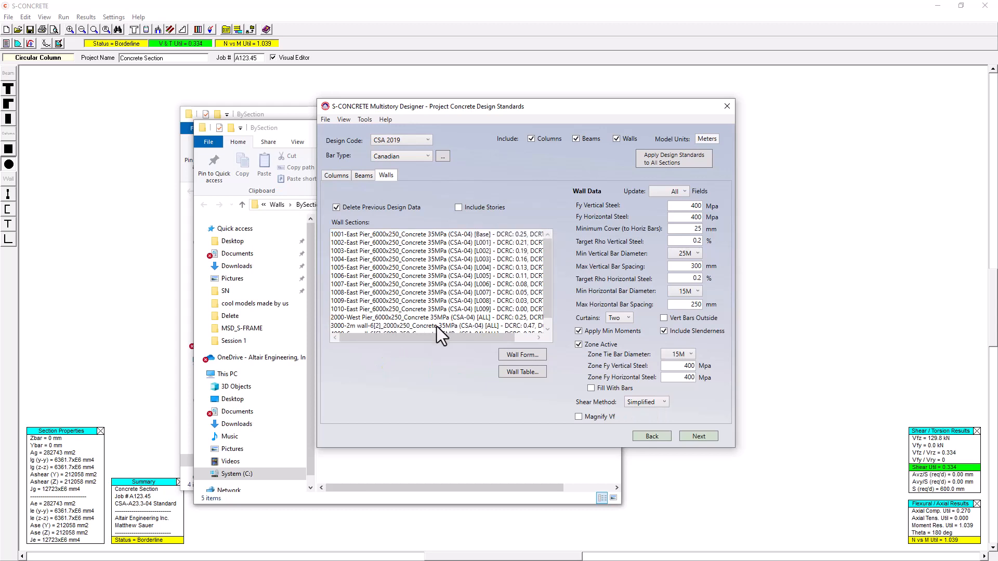
Create reinforcement data for each story of the West Pier wall section, using parent data.
scroll(398, 323, down, 1)
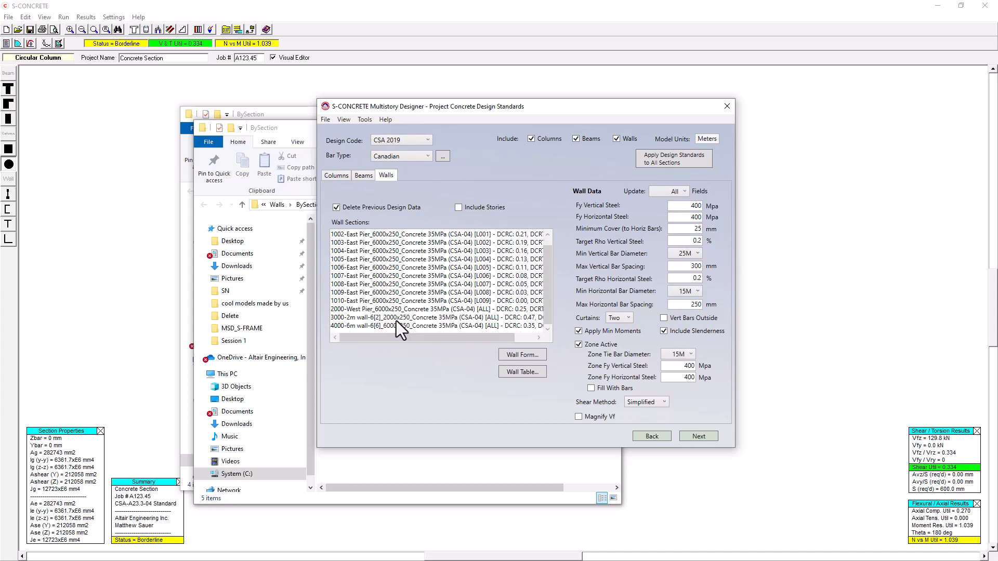
click(383, 311)
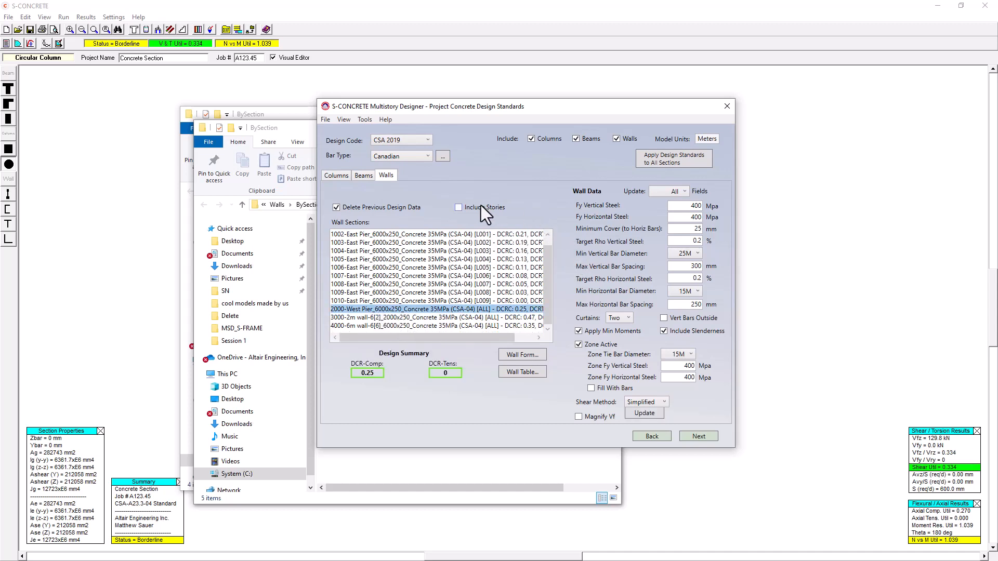
click(458, 208)
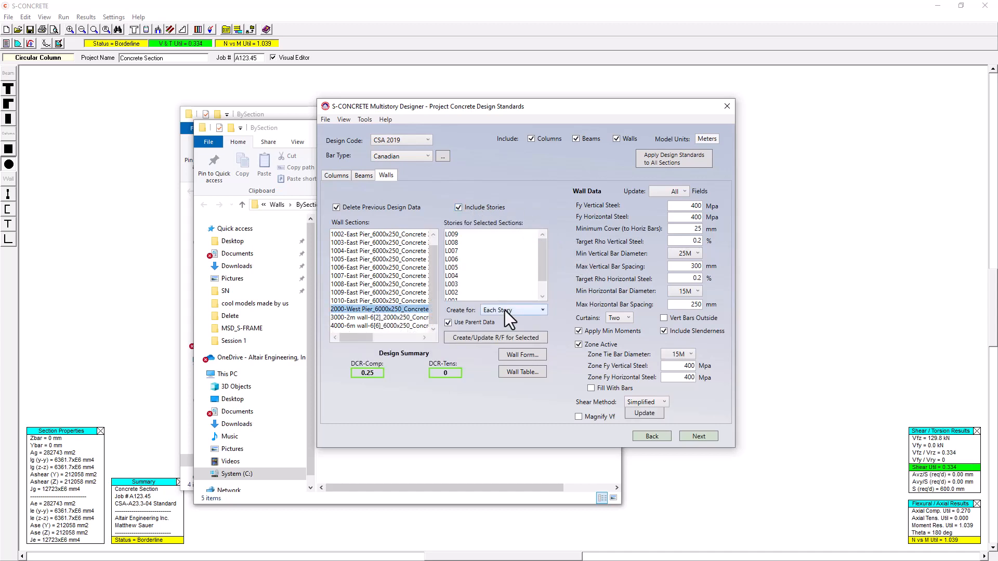
click(484, 338)
click(563, 320)
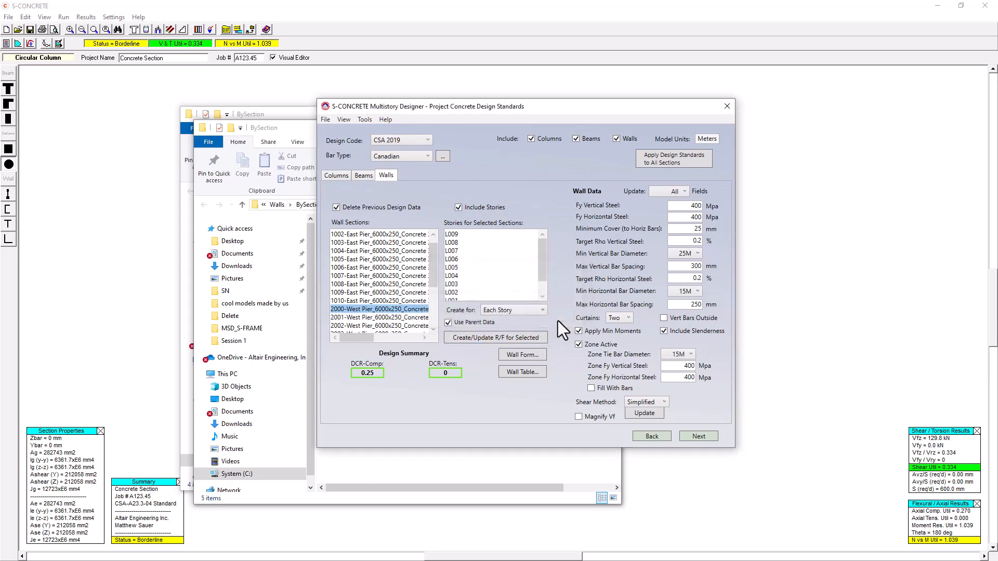
Hide the story options and delete the all-stories West Pier entry from the wall sections.
click(459, 208)
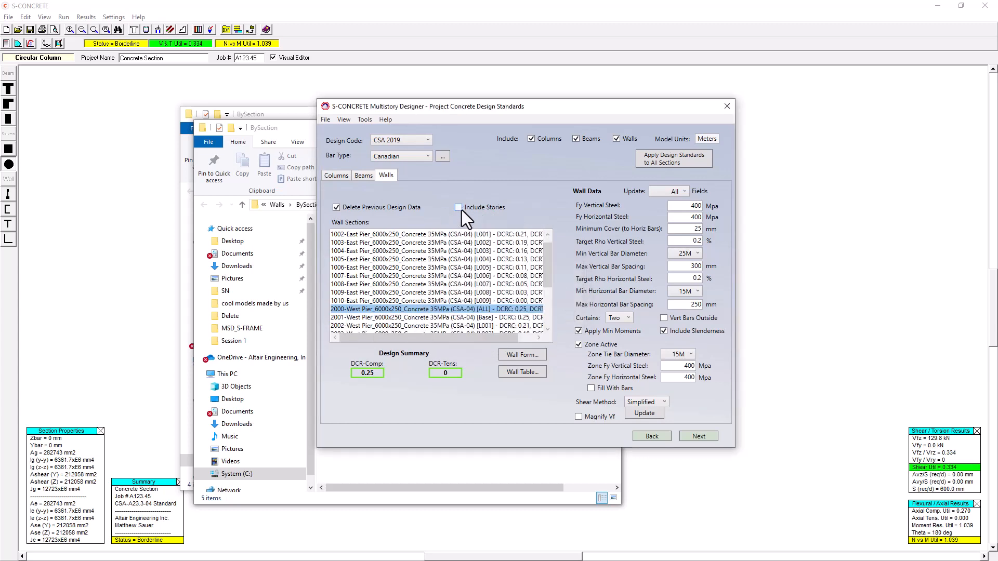
right_click(441, 309)
click(478, 314)
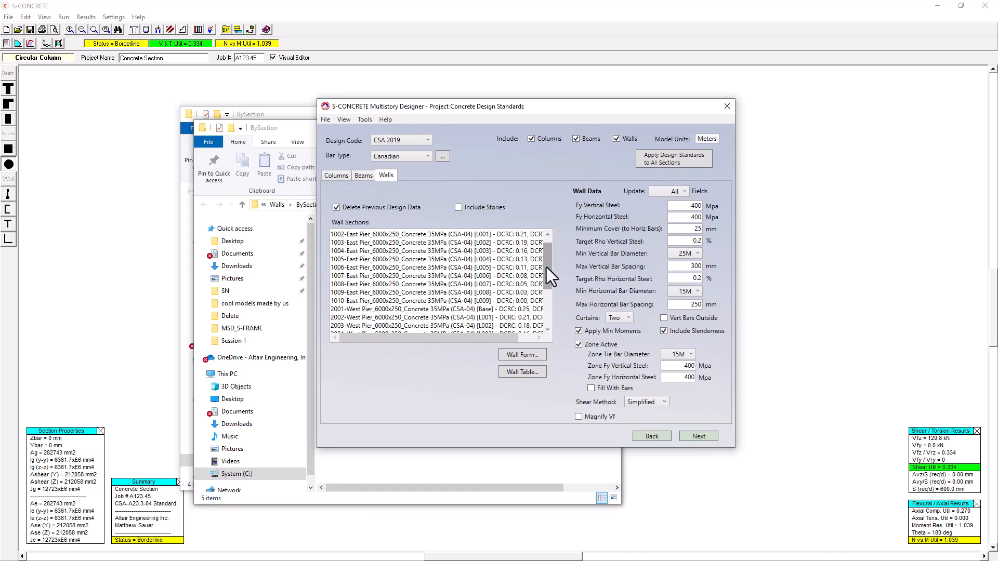
Examine the design data and summary of each East Pier story section from Base to L005.
drag(547, 267, 546, 253)
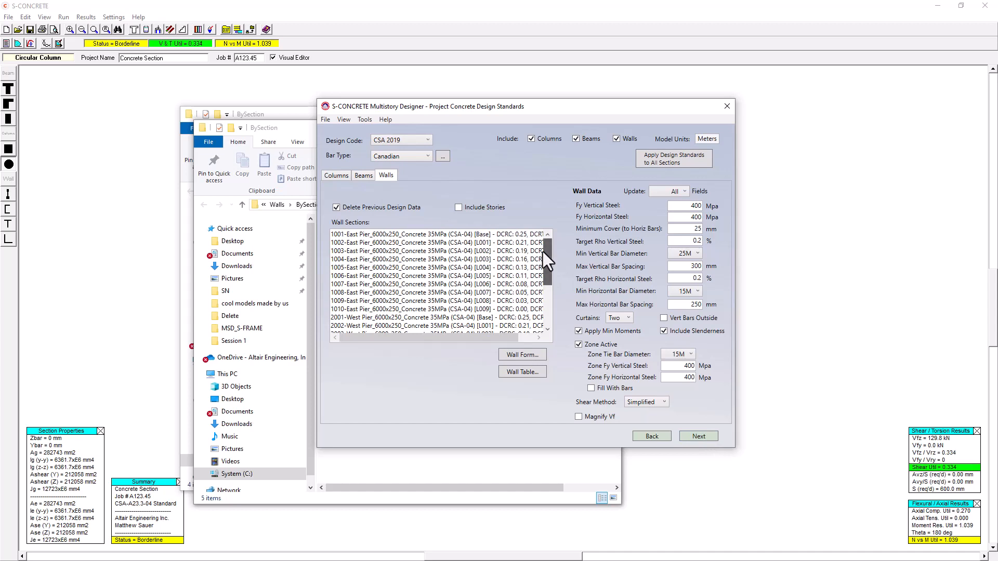
click(488, 237)
click(488, 245)
click(488, 251)
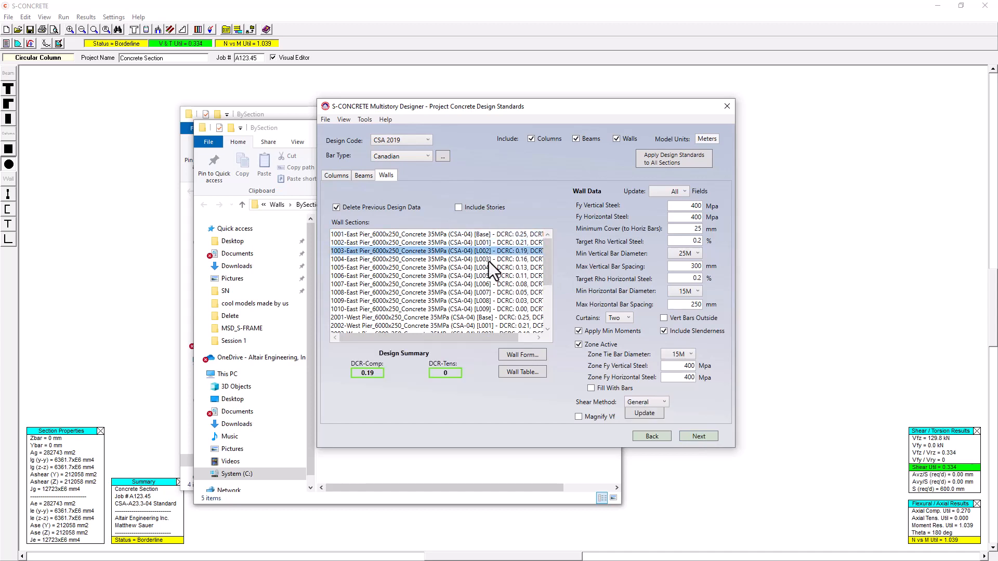
click(488, 261)
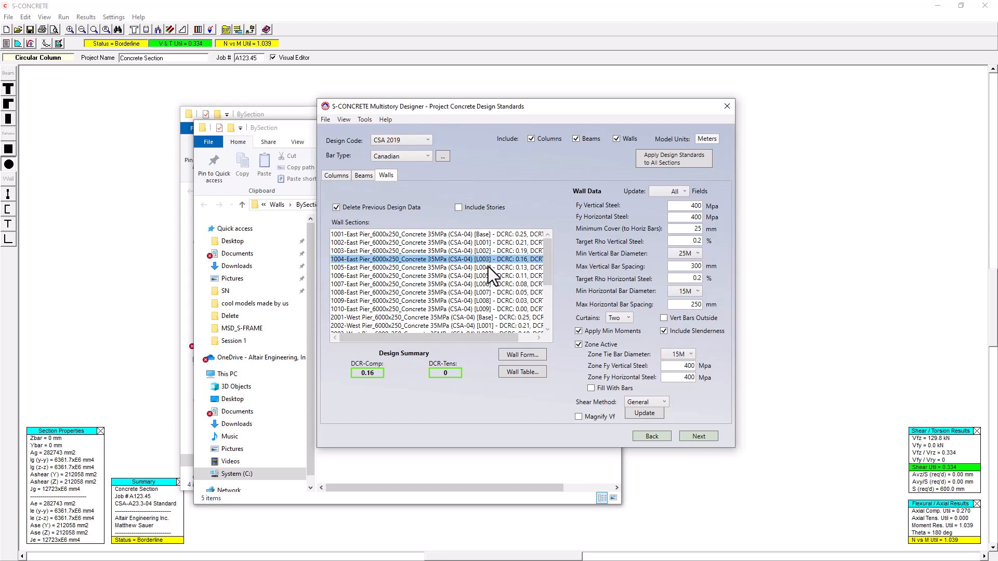
click(488, 267)
click(487, 276)
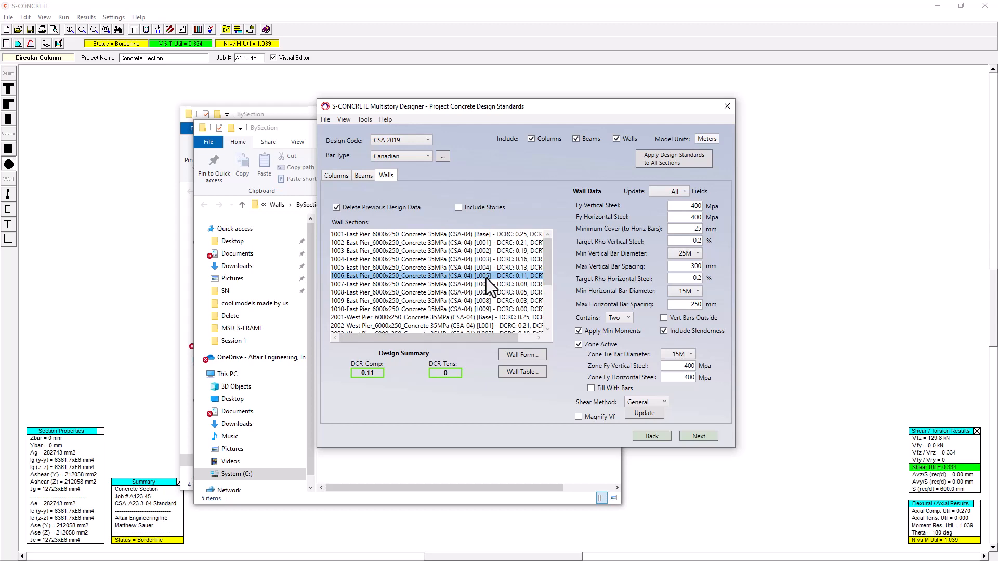
Create S-CONCRETE files for the walls only, excluding columns and beams, and run the code-check-only batch on them.
click(709, 439)
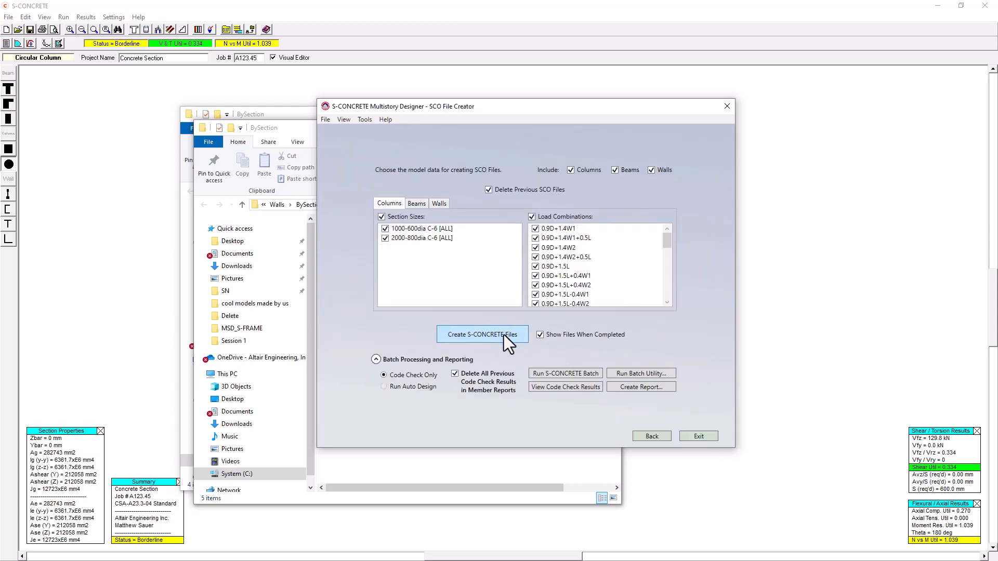
click(584, 169)
click(616, 170)
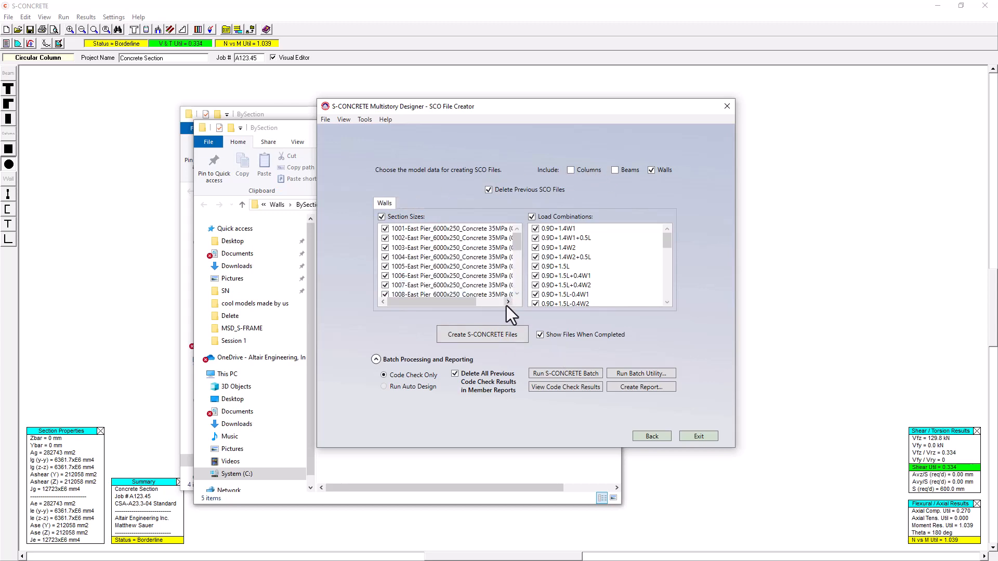
click(498, 341)
click(578, 374)
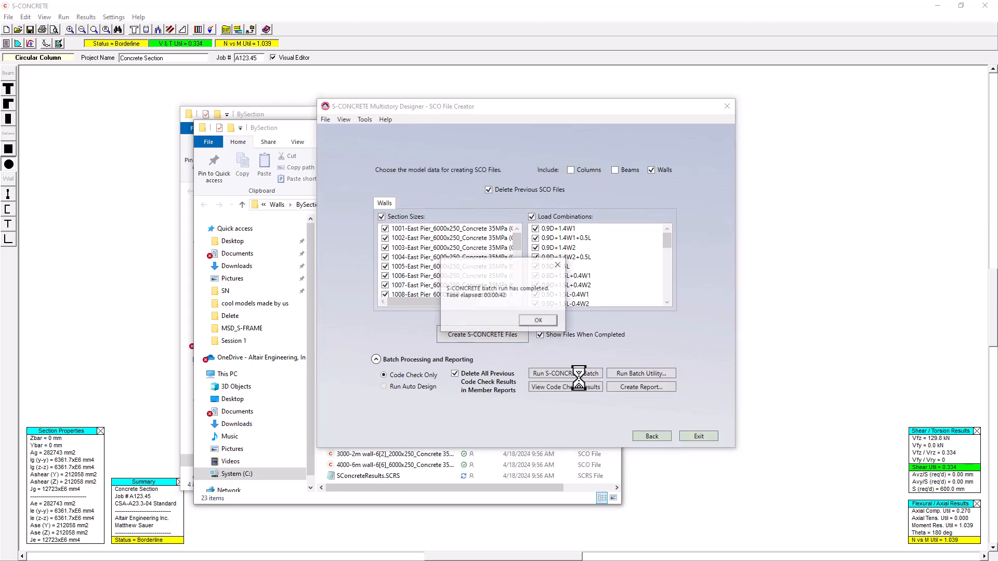
click(547, 320)
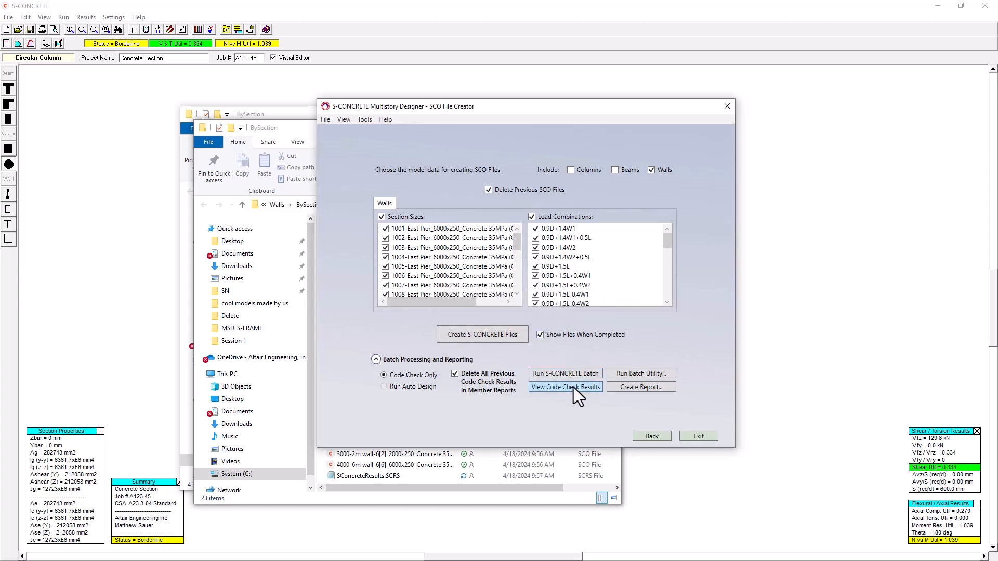
Create an HTML (Schedule) report of the walls that includes only the East Pier and West Pier sections.
click(622, 388)
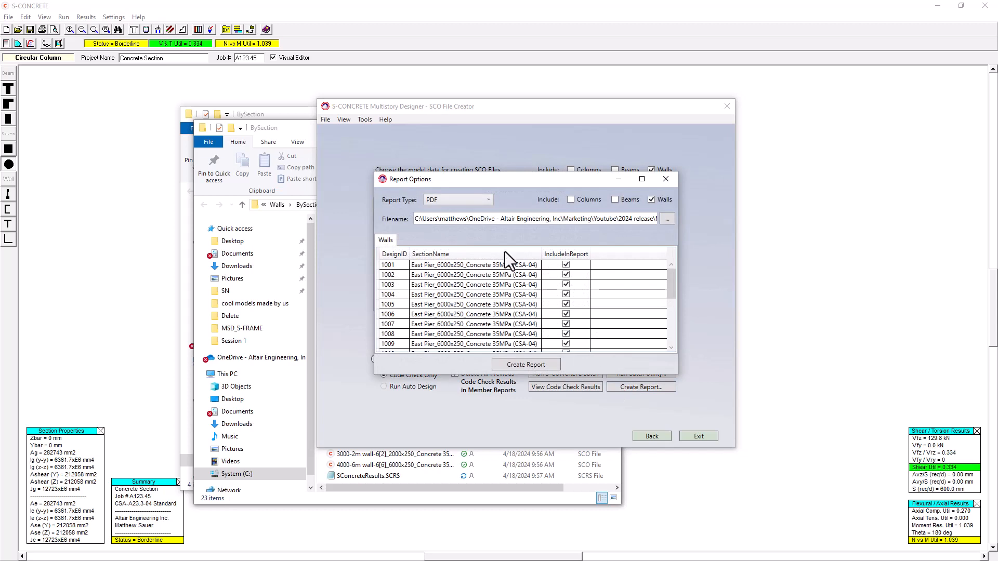
click(462, 201)
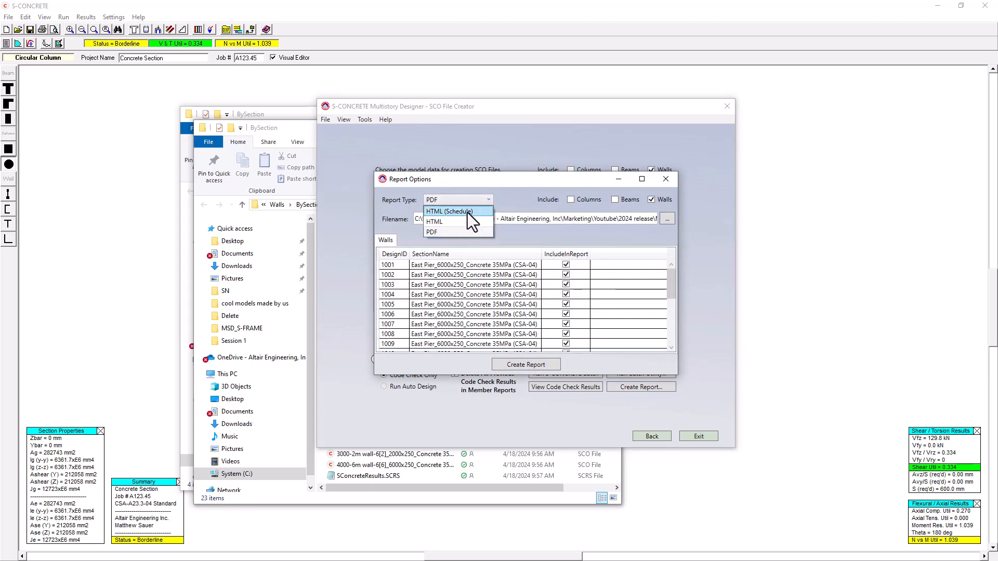
click(467, 213)
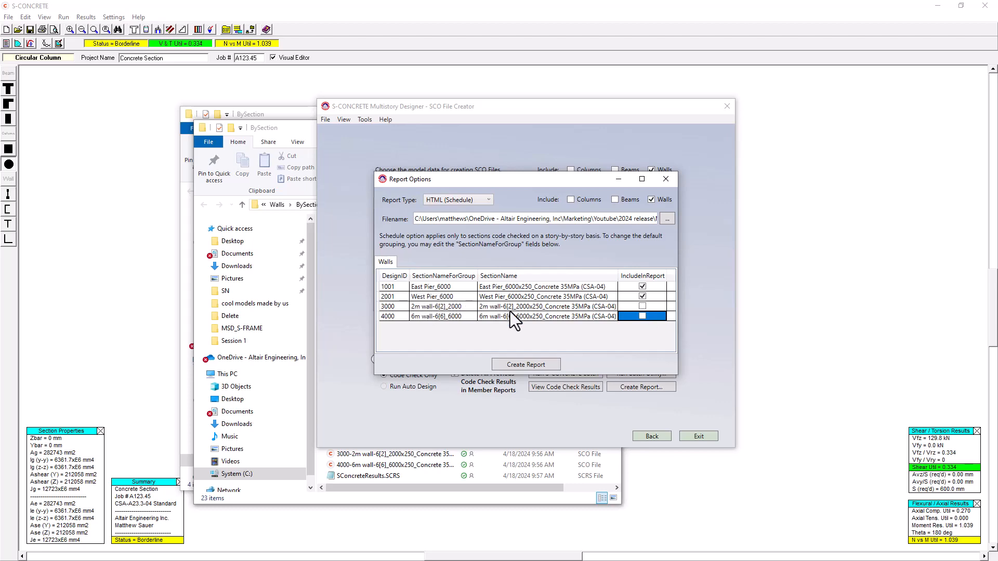
click(540, 366)
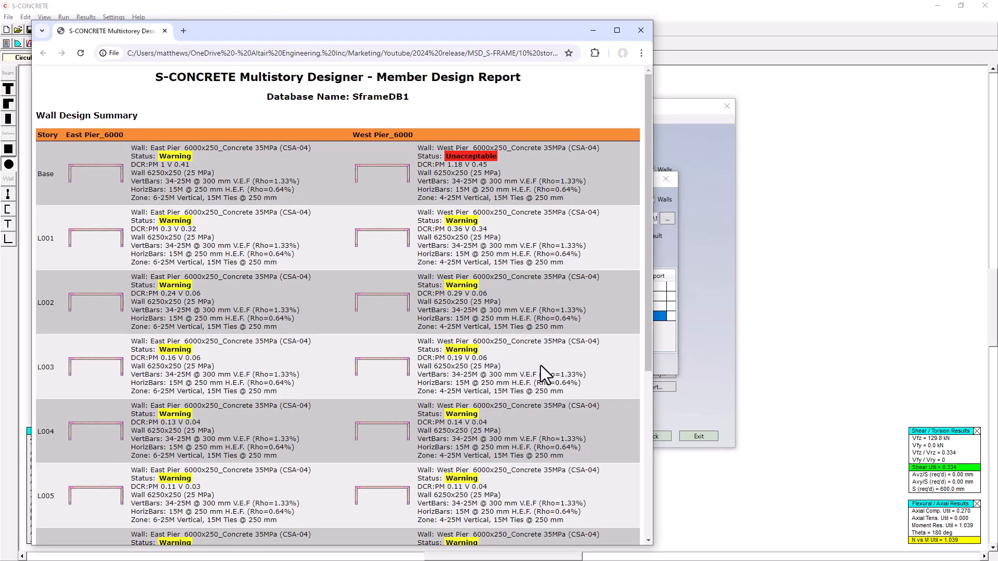
Examine the wall design summary of the East and West Piers for every story in the schedule report.
double_click(458, 30)
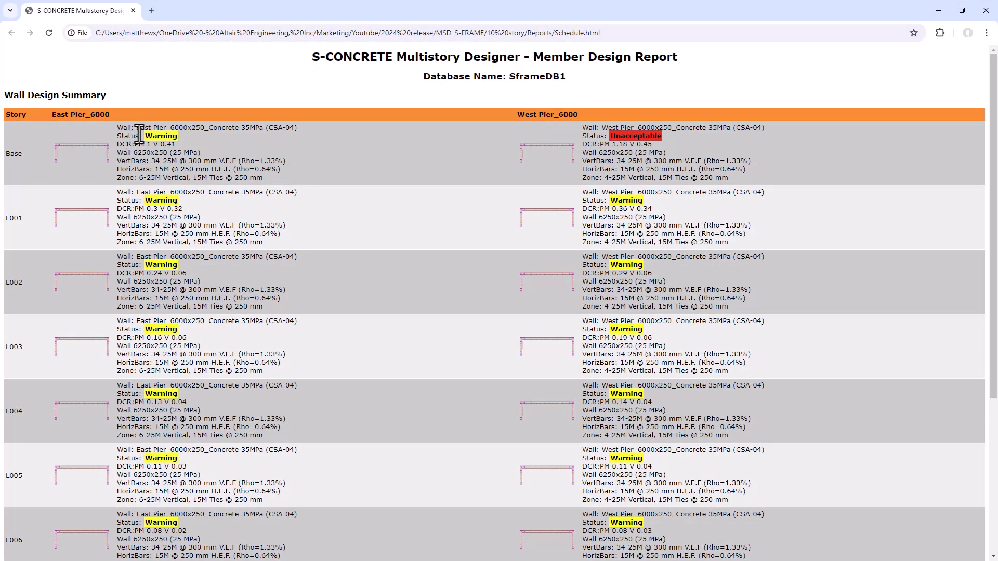
scroll(229, 276, down, 5)
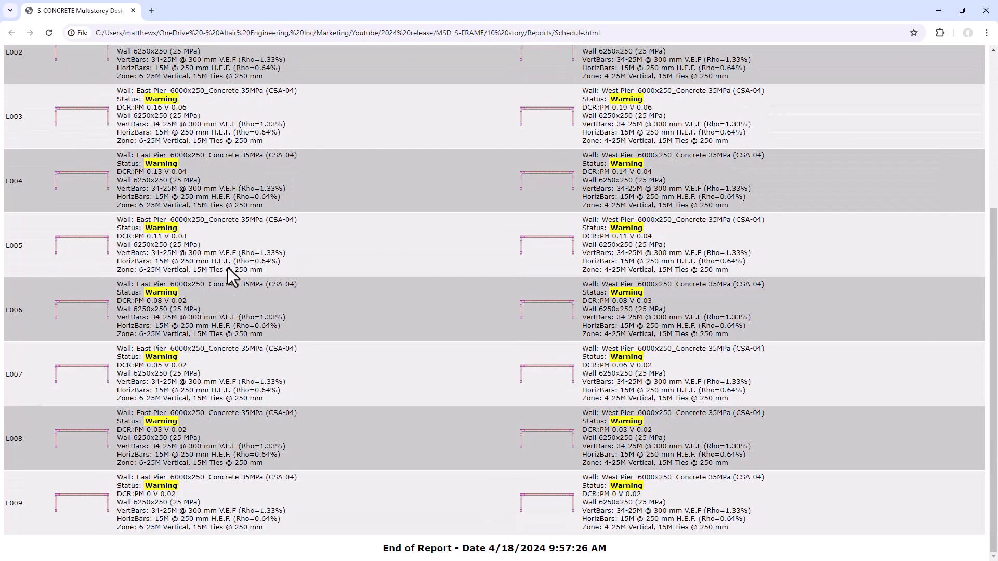
scroll(585, 455, up, 5)
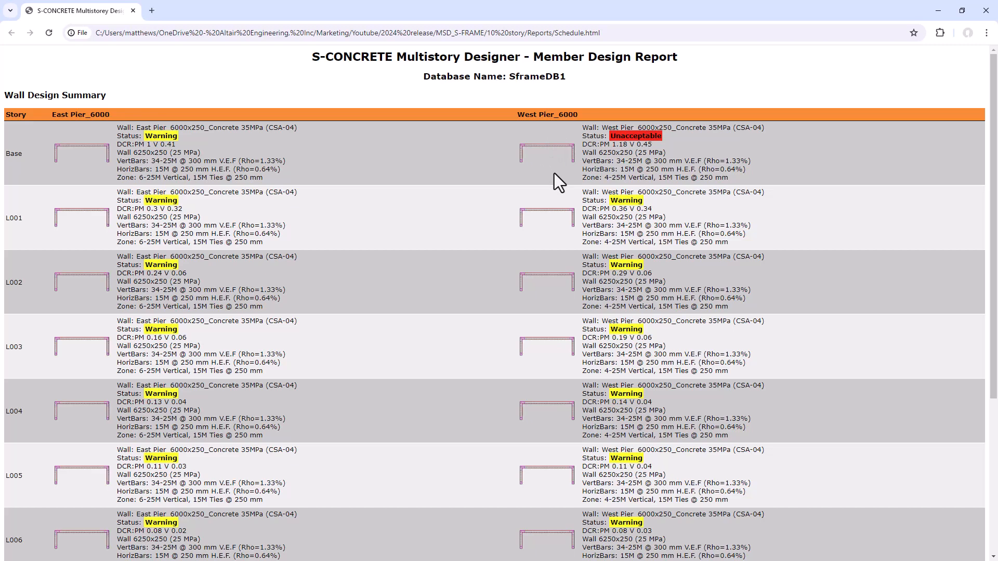
scroll(554, 173, down, 5)
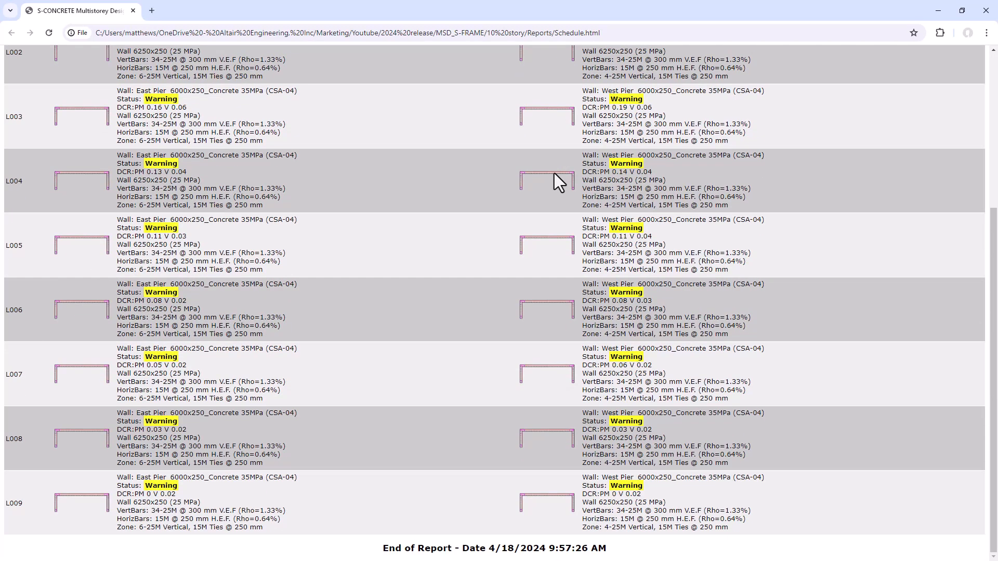
scroll(562, 199, up, 5)
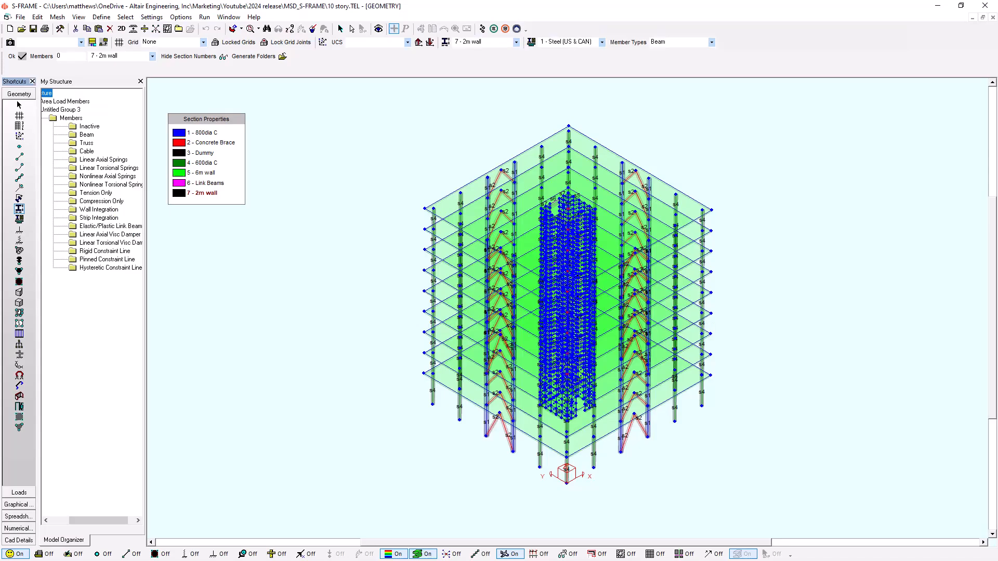
In S-FRAME, open the help topic on the S-Concrete Multi-Story Designer from the "msd" search results.
click(255, 17)
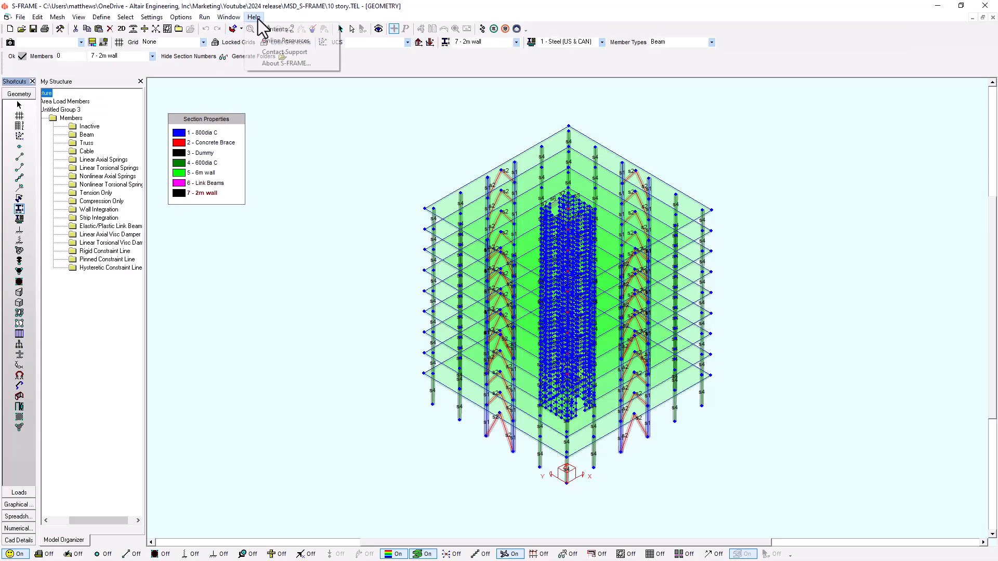
click(264, 28)
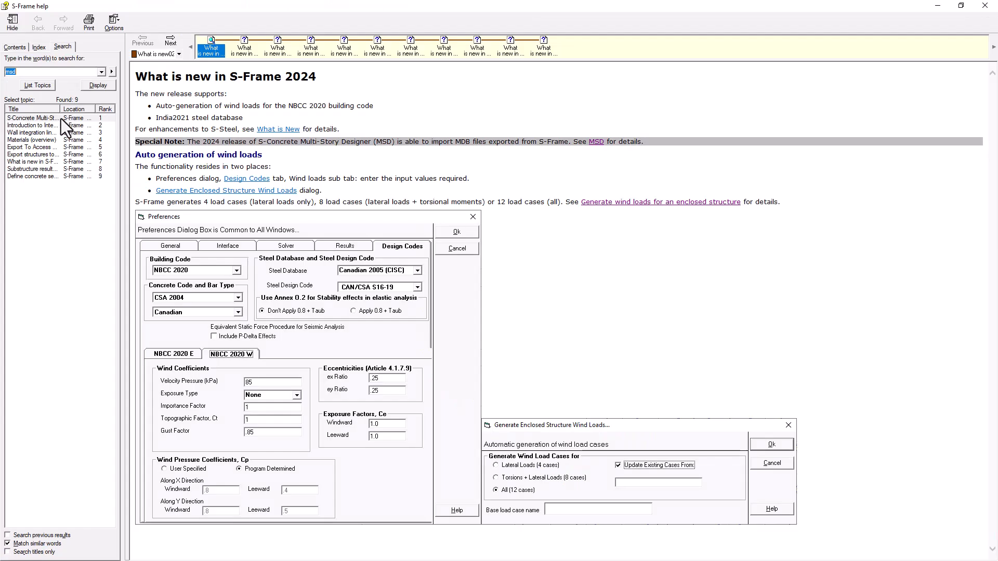
double_click(33, 119)
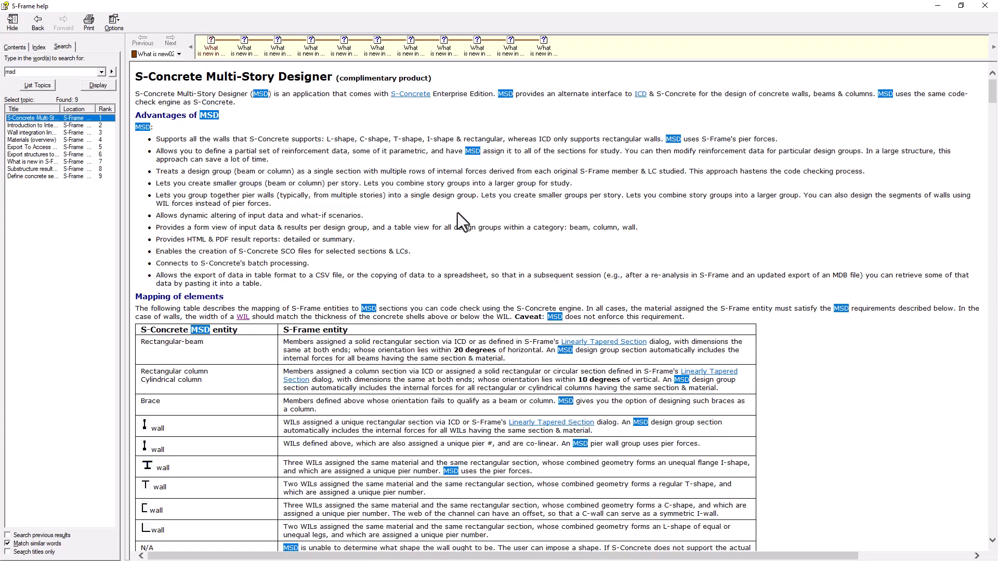
Read the topic's notes on piers, section names, MDB export, general workflow and interface screen captures, and close the help.
scroll(551, 235, down, 7)
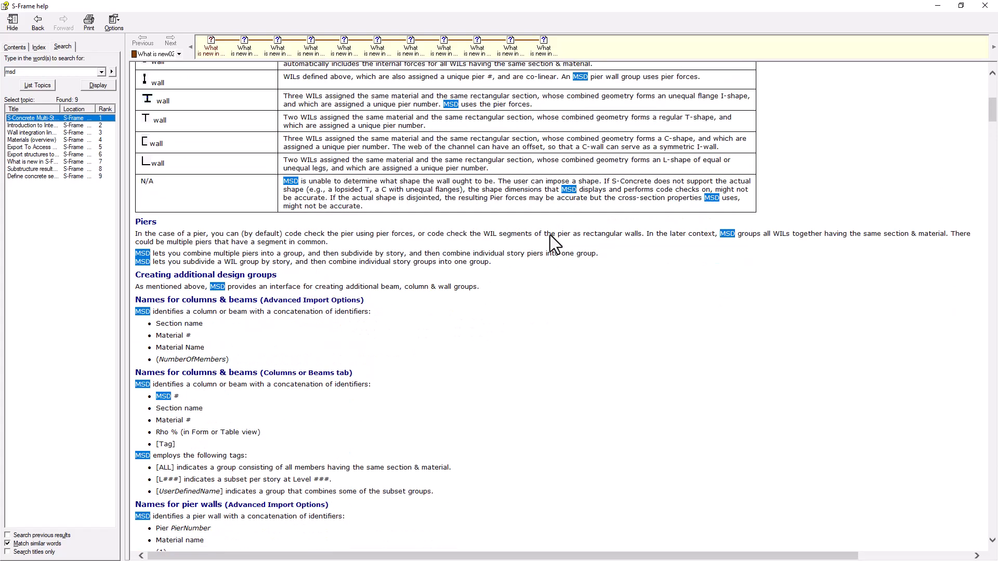
scroll(550, 235, down, 15)
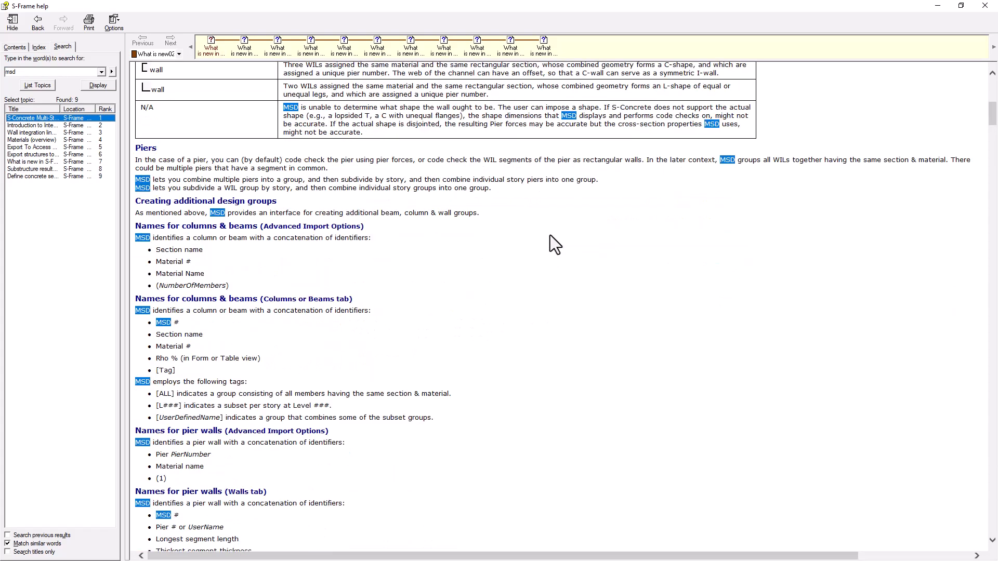
scroll(550, 235, down, 11)
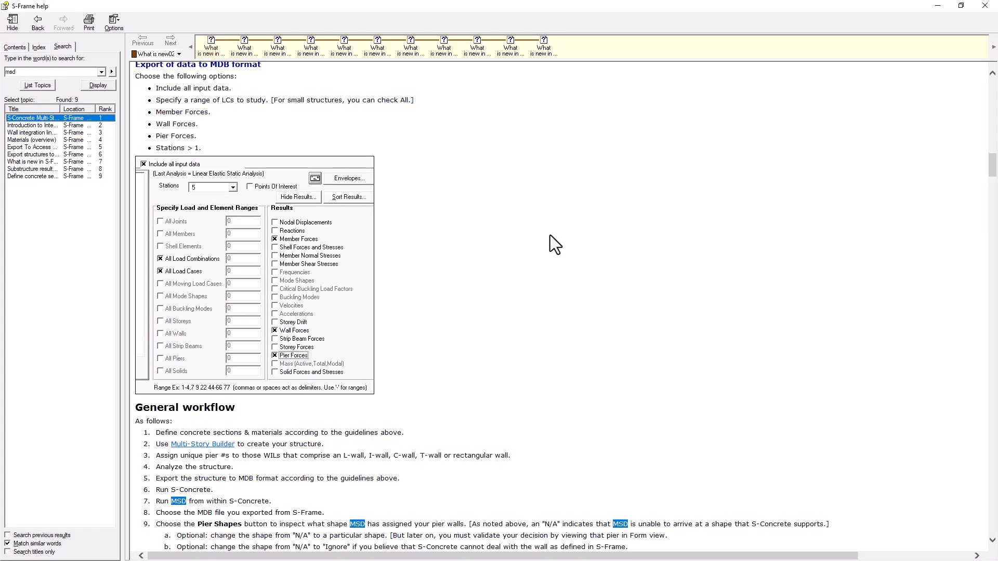
scroll(409, 239, down, 3)
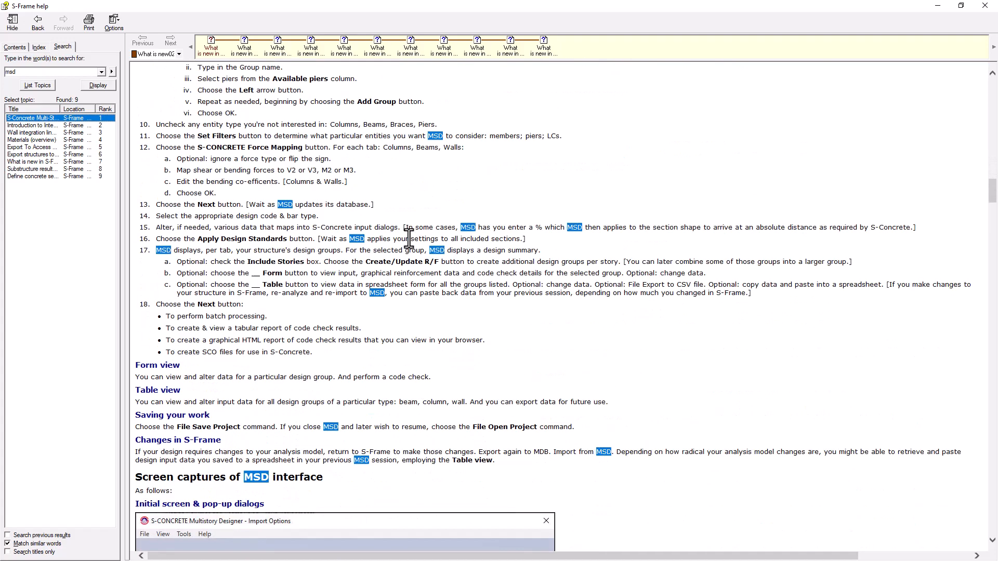
scroll(409, 239, down, 3)
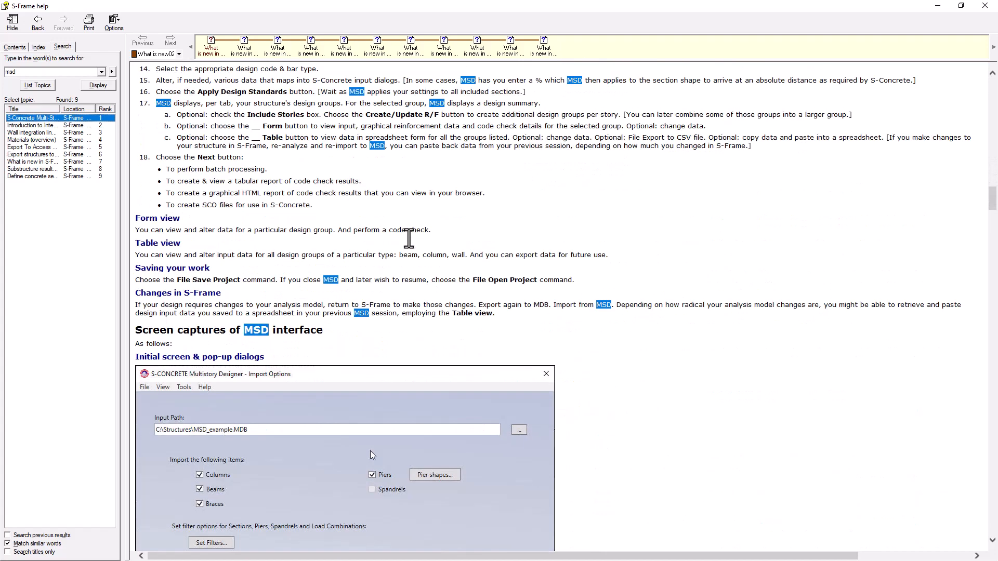
scroll(409, 239, down, 13)
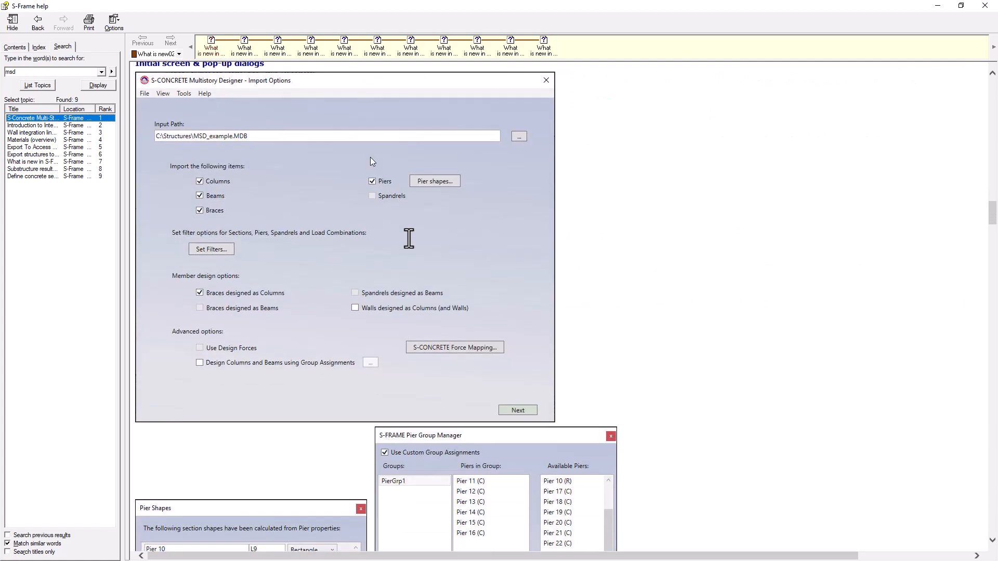
scroll(409, 239, down, 4)
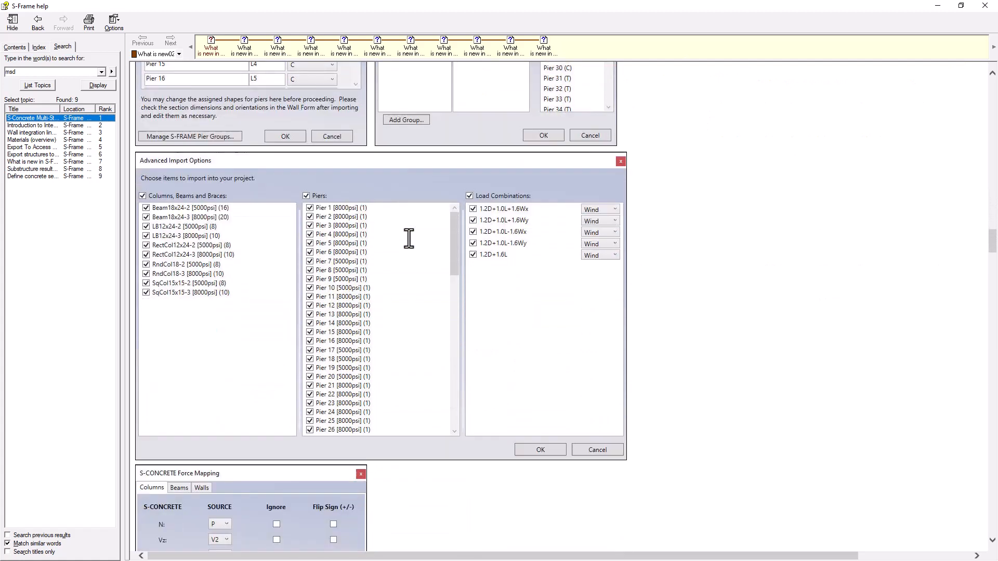
click(985, 5)
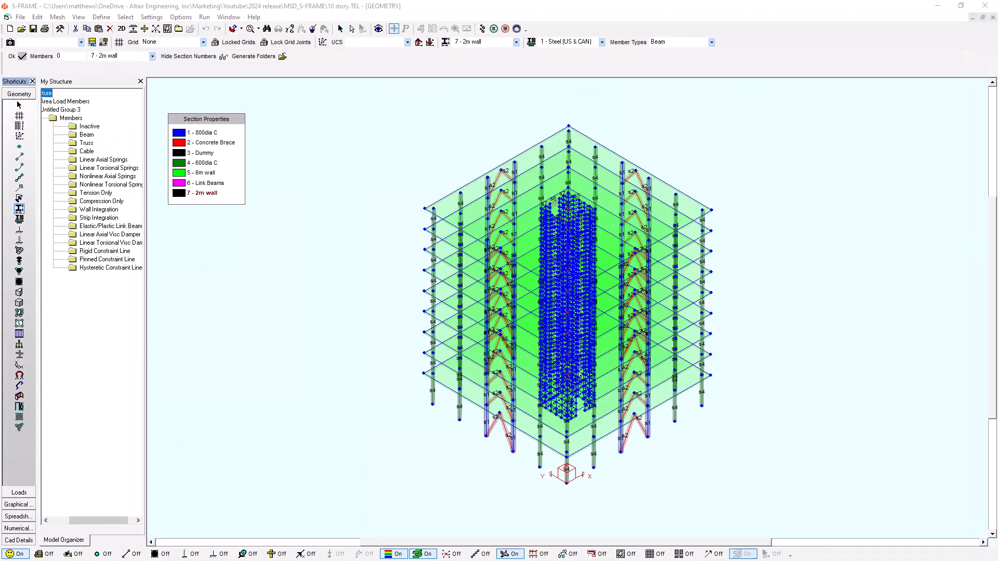